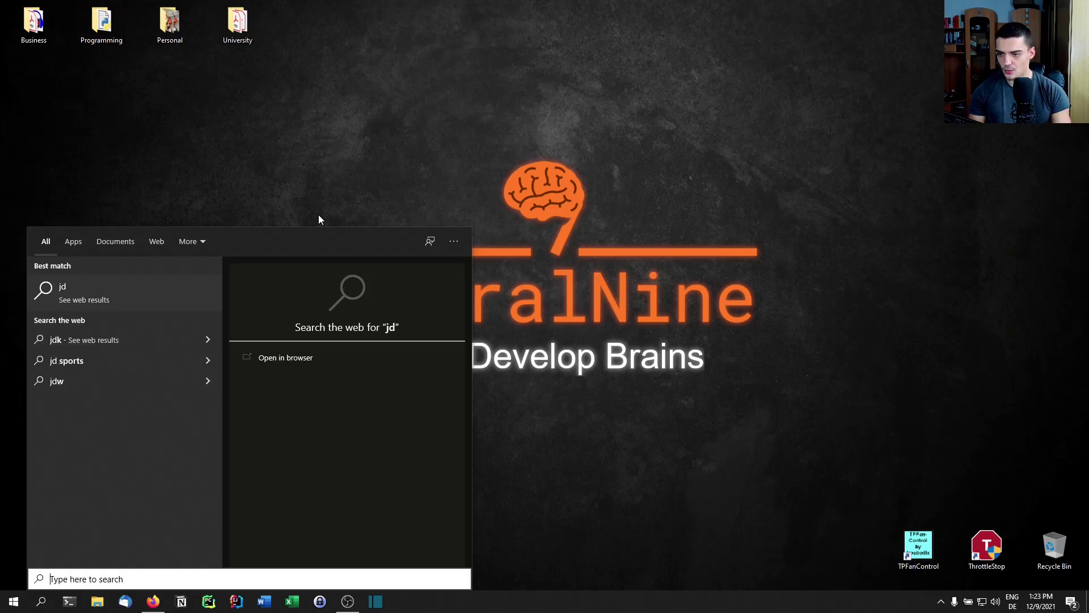
# Close the Start search panel showing only web suggestions for 'jd'
pyautogui.click(414, 97)
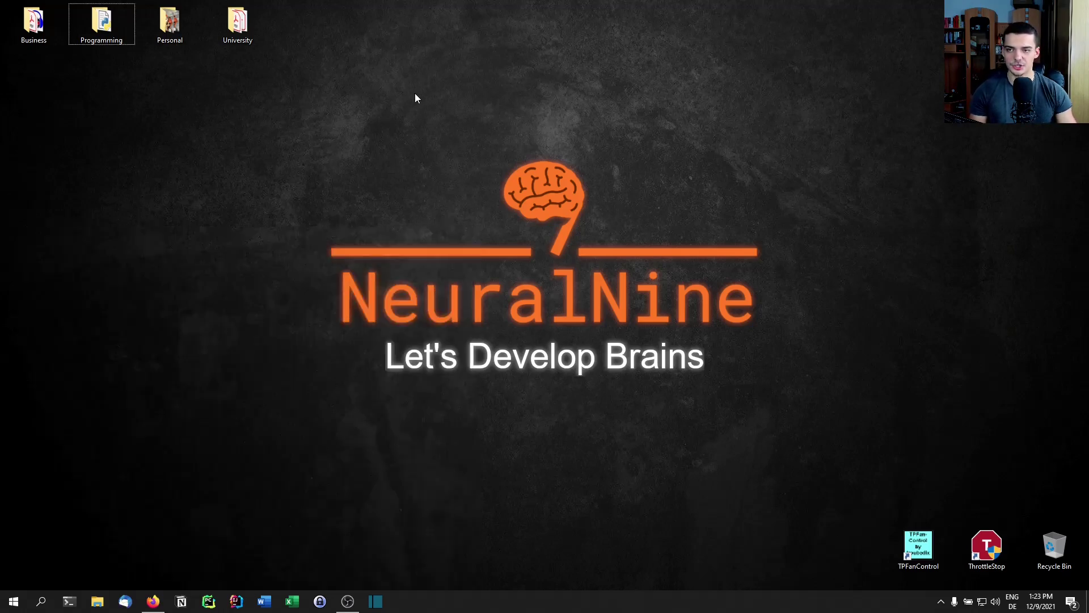
pyautogui.click(97, 602)
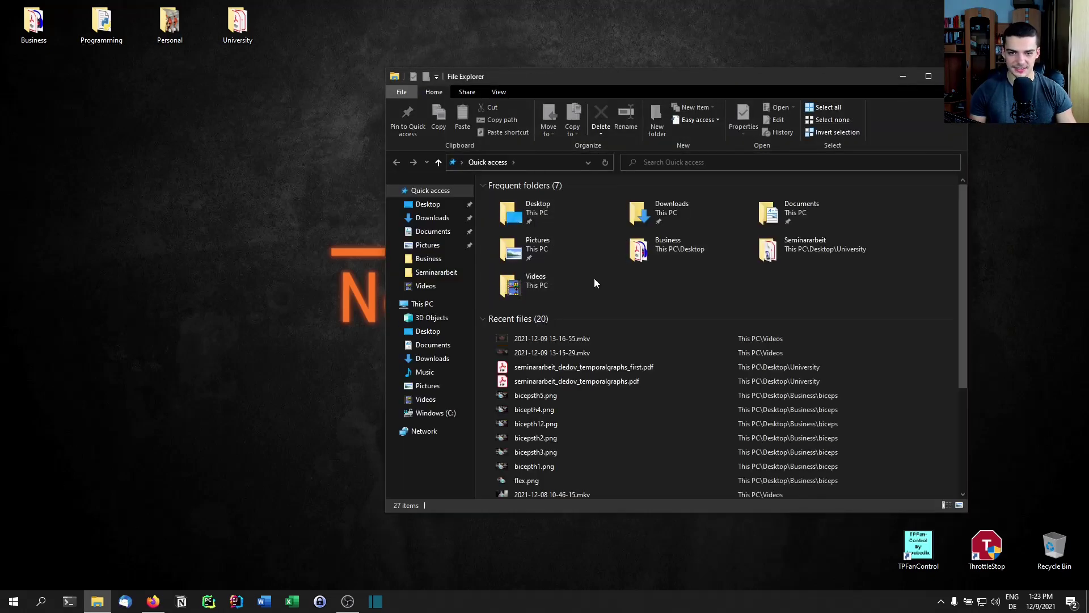
pyautogui.click(444, 413)
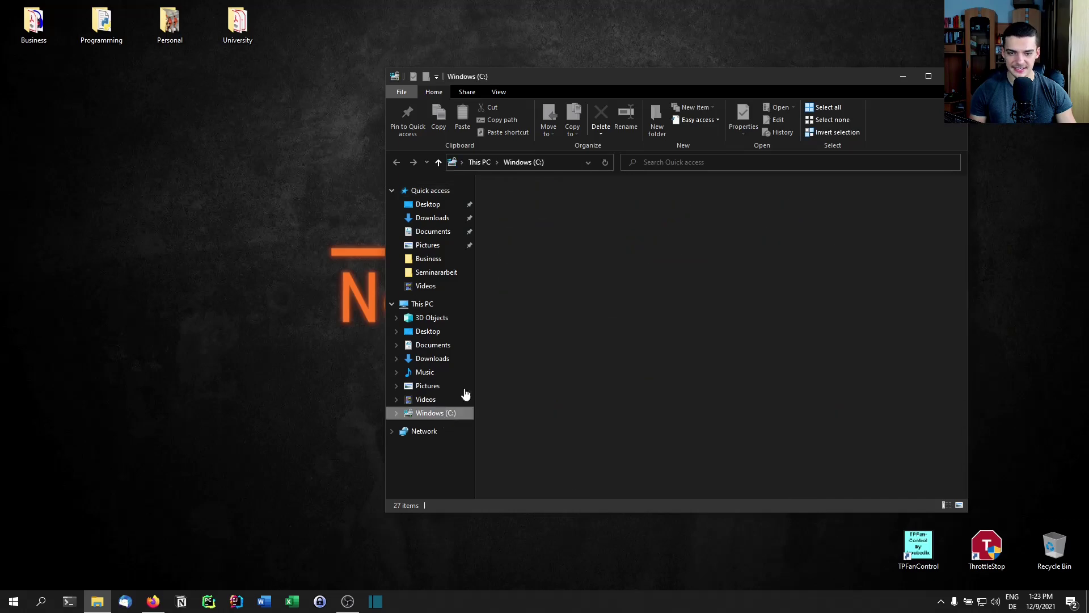
pyautogui.click(724, 163)
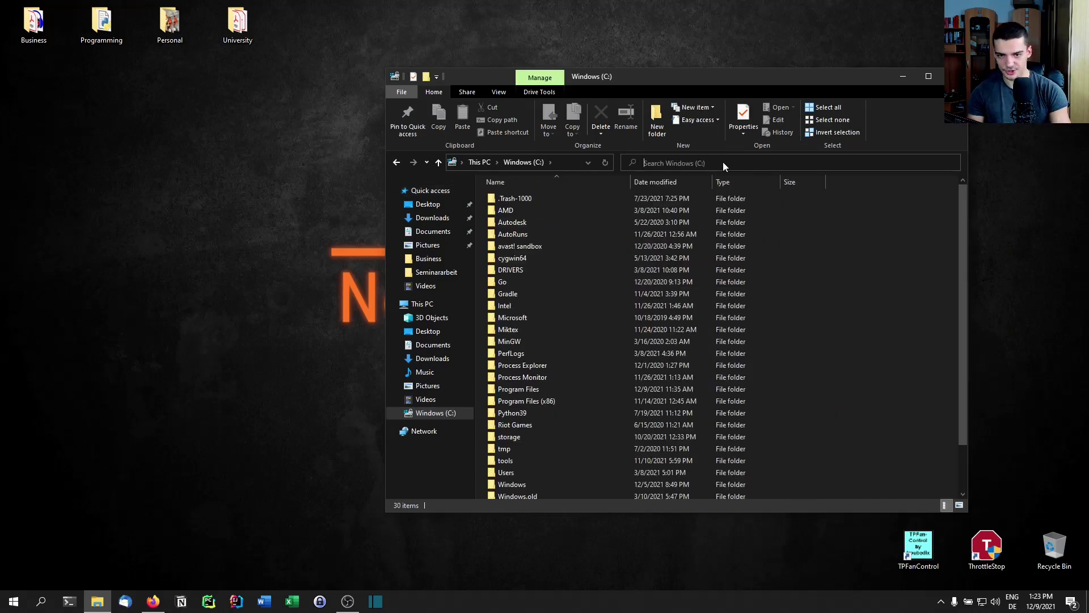
pyautogui.write('jdk')
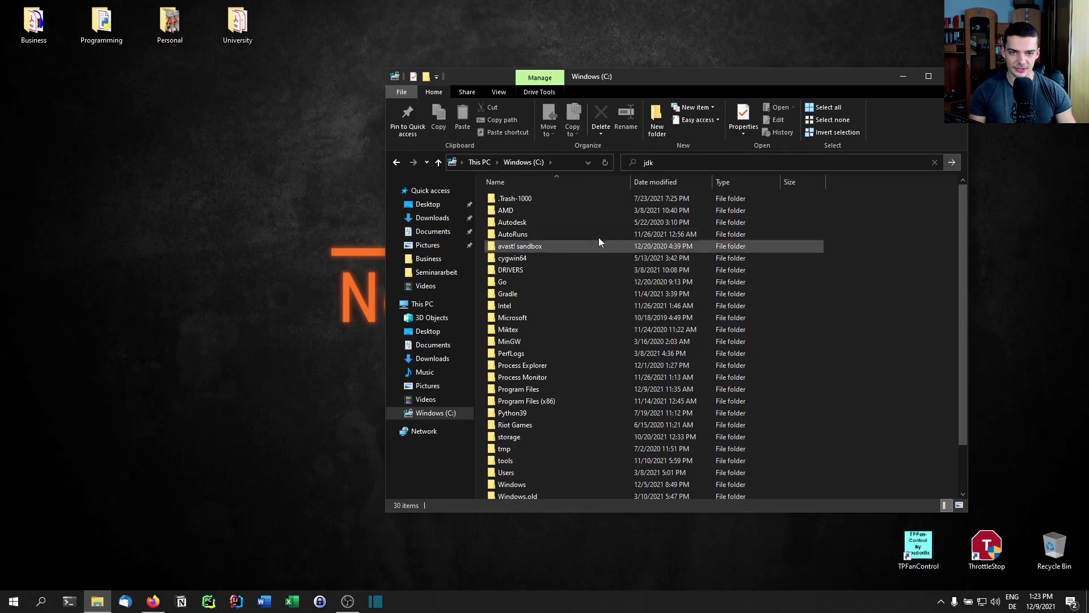
pyautogui.press('Return')
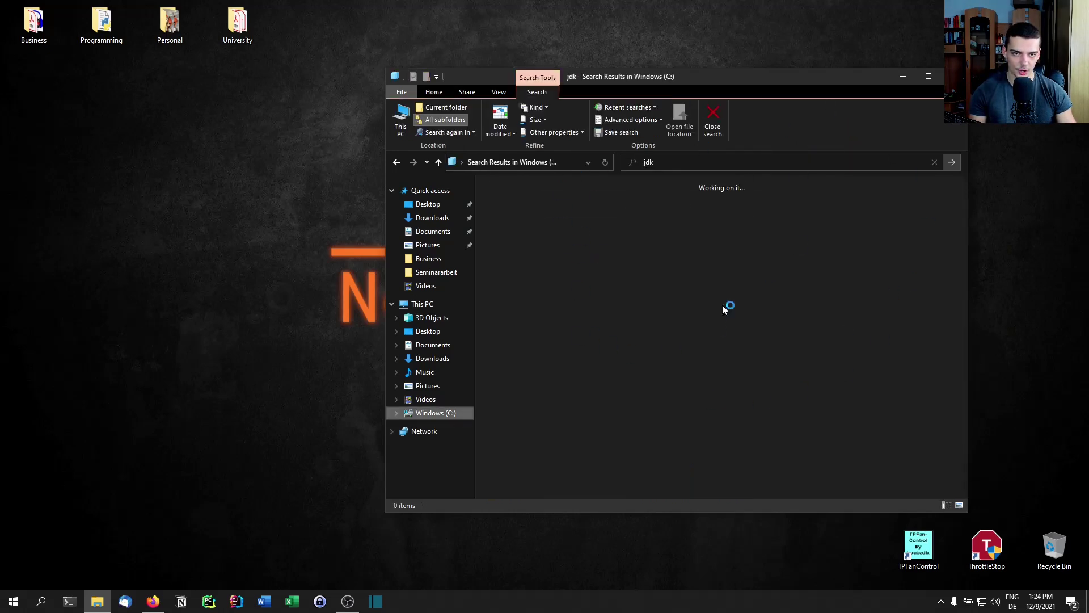
pyautogui.click(904, 76)
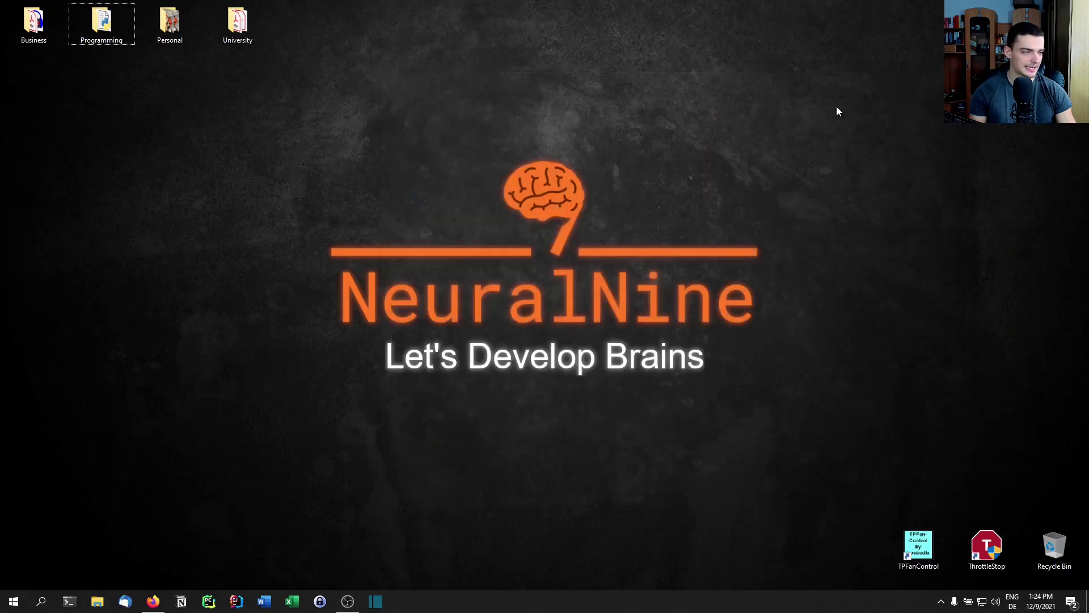
pyautogui.moveTo(256, 108); pyautogui.dragTo(817, 405)
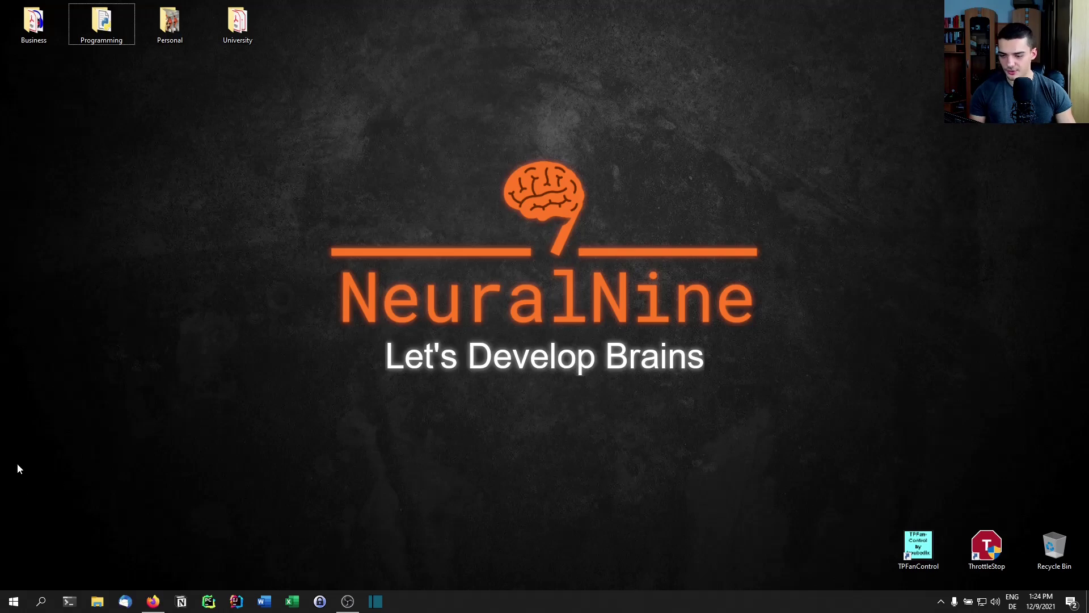
pyautogui.click(69, 601)
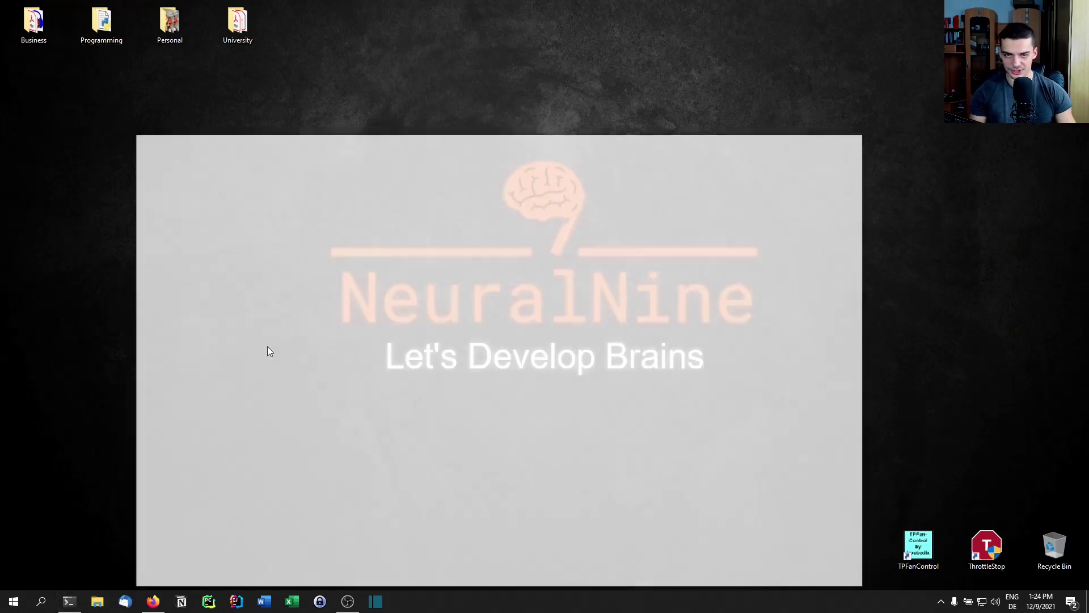
pyautogui.moveTo(516, 143); pyautogui.dragTo(540, 64)
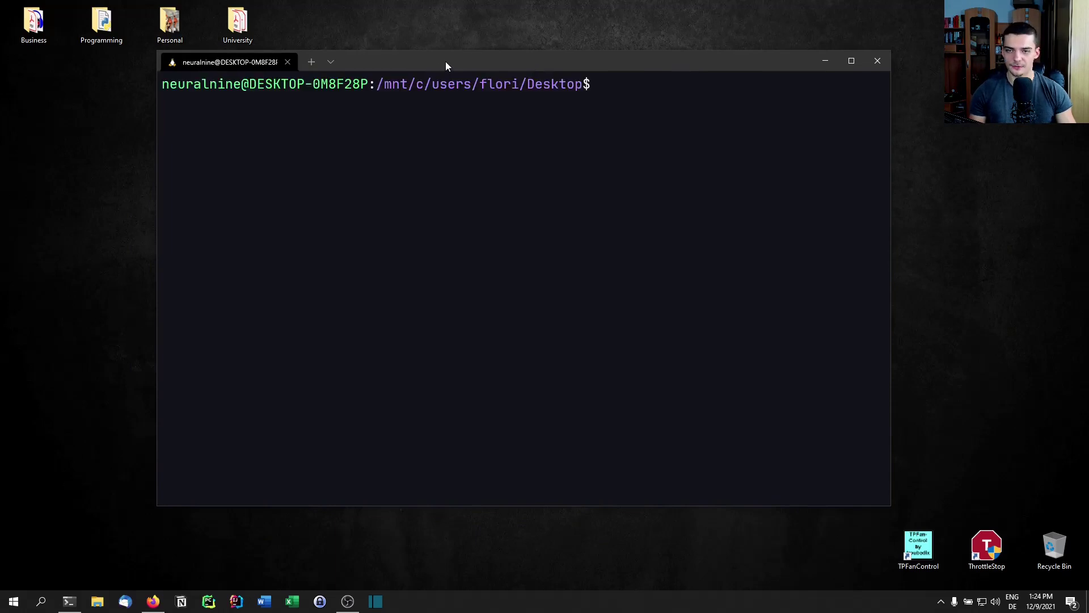
pyautogui.moveTo(445, 62); pyautogui.dragTo(421, 106)
pyautogui.write('cd ')
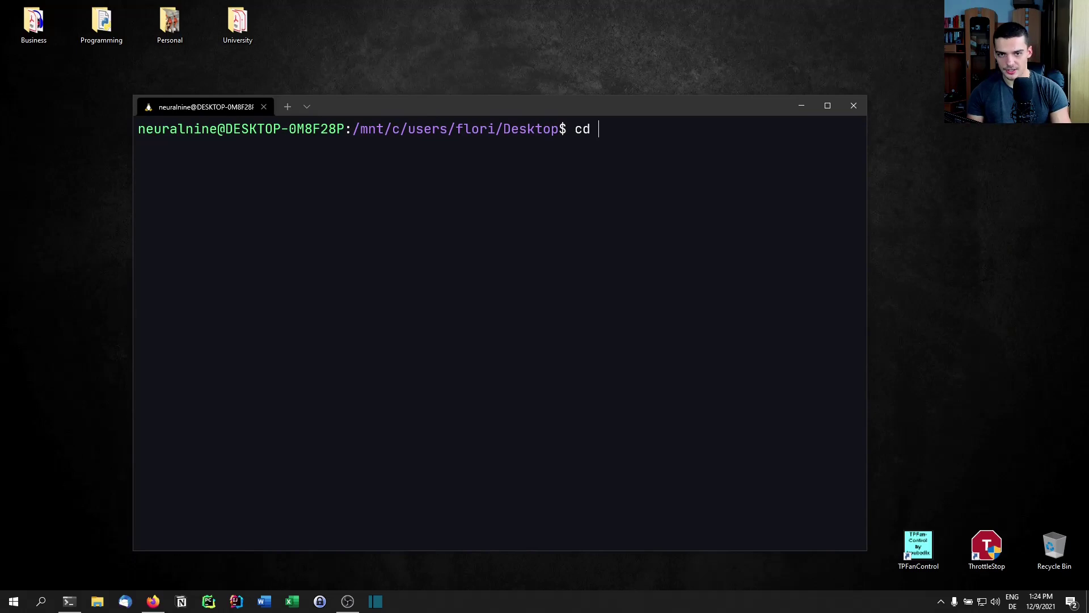
pyautogui.write('..')
pyautogui.press('Return')
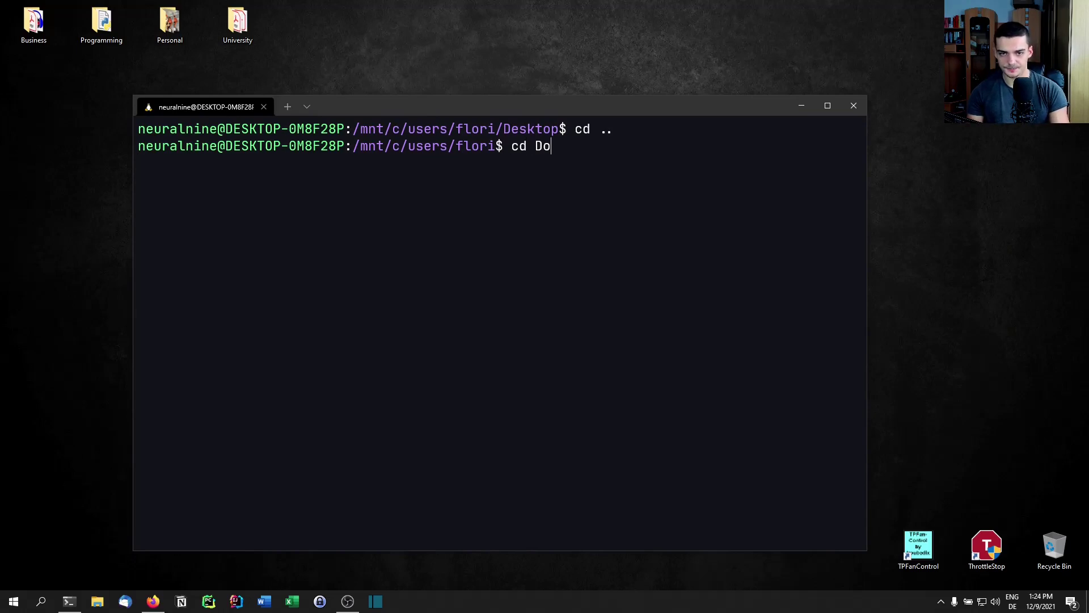
pyautogui.write('cd Doc')
pyautogui.press('Tab')
pyautogui.press('Return')
pyautogui.write('fzf')
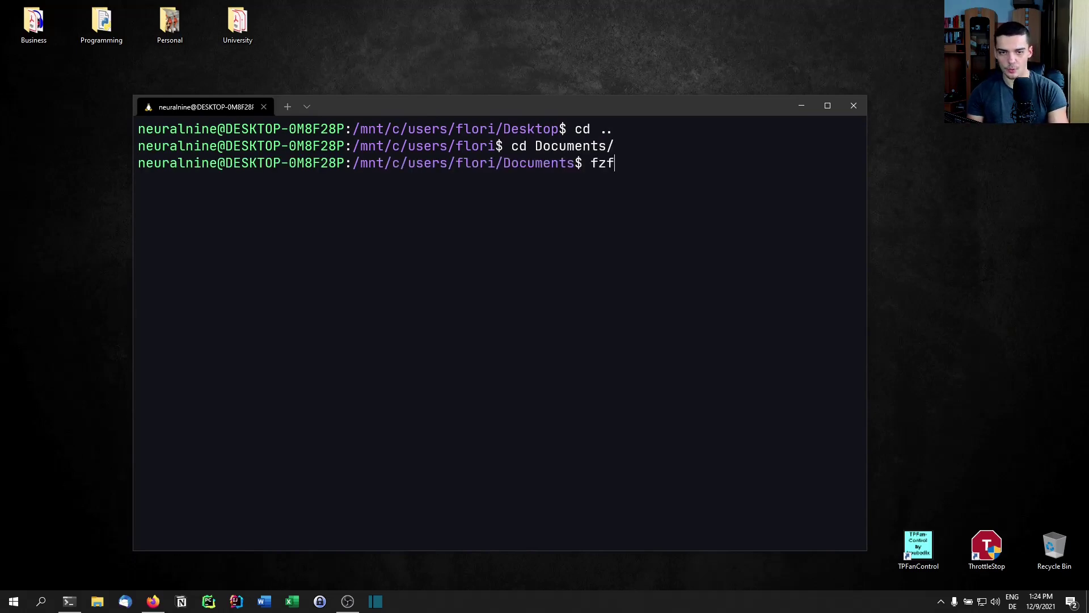
pyautogui.press('Return')
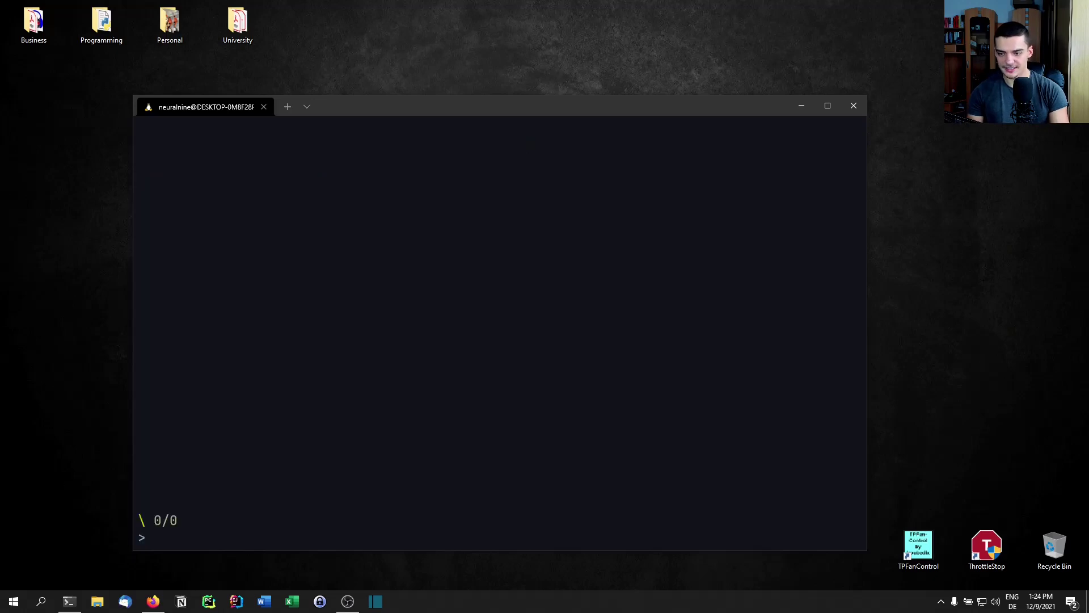
pyautogui.write('jdk')
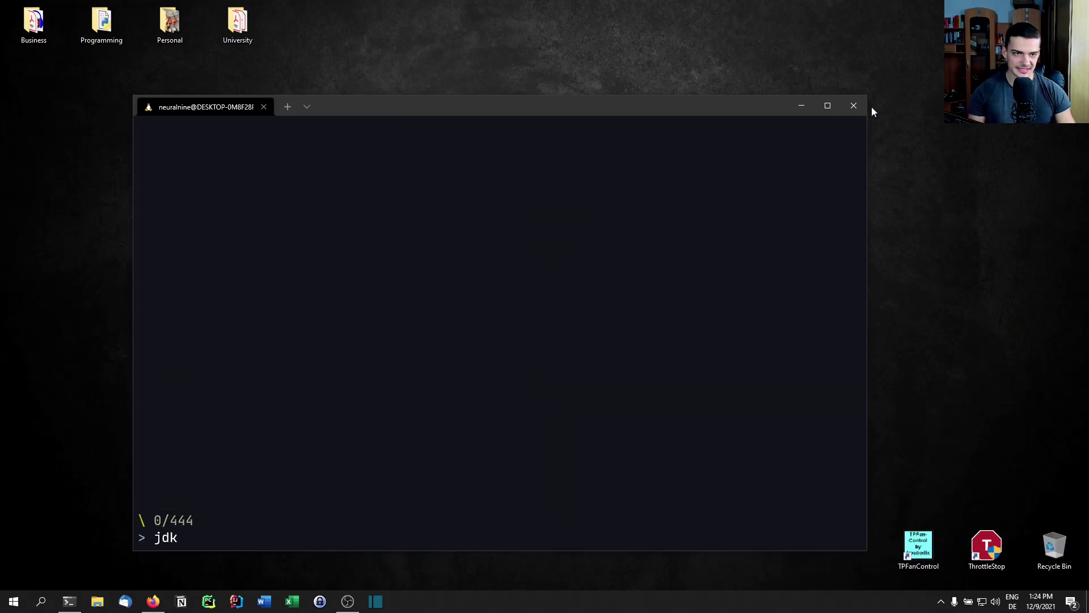
pyautogui.click(857, 111)
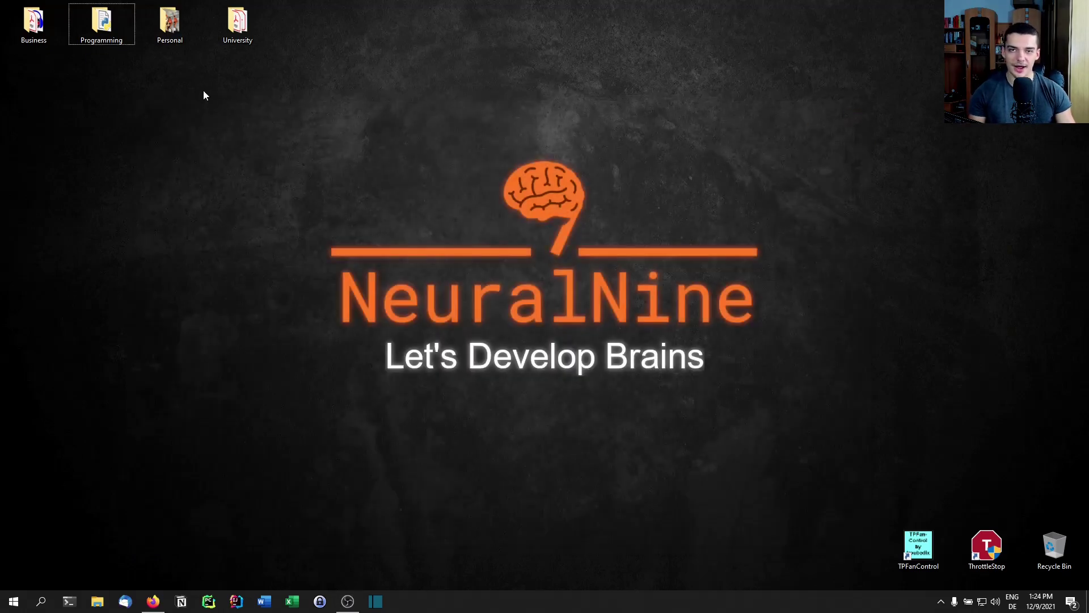
# Launch Everything from the Start search and shift its window slightly right
pyautogui.press('super')
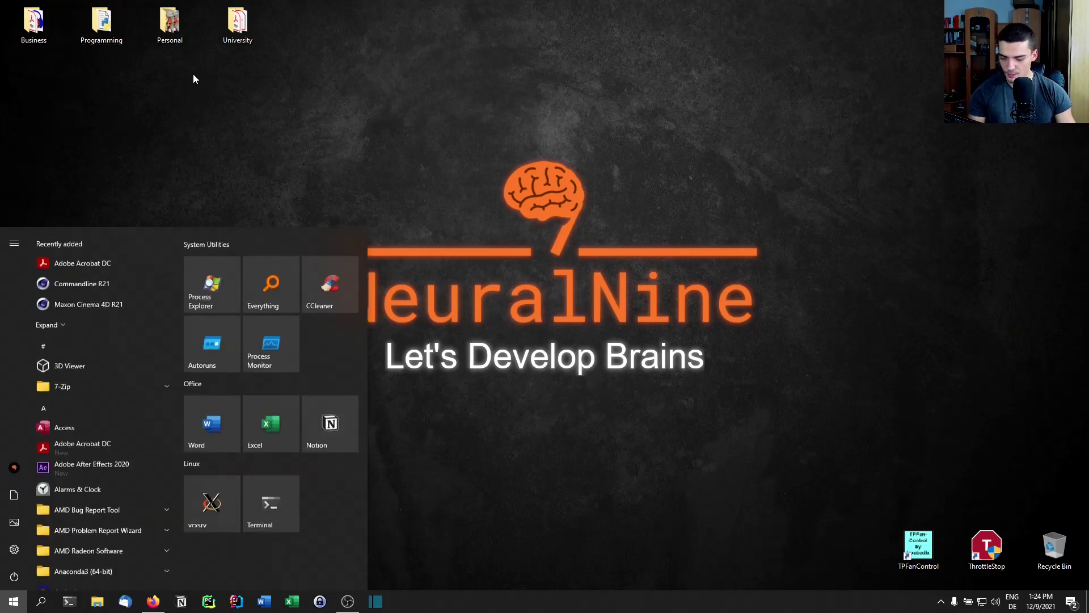
pyautogui.write('everything')
pyautogui.click(107, 283)
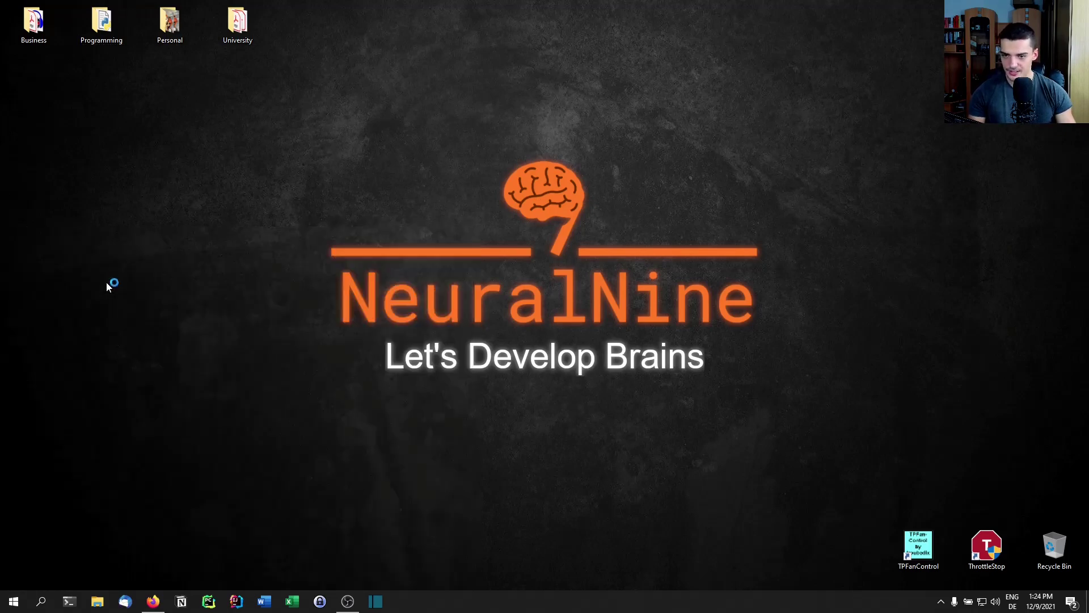
pyautogui.hotkey('alt', 'Tab')
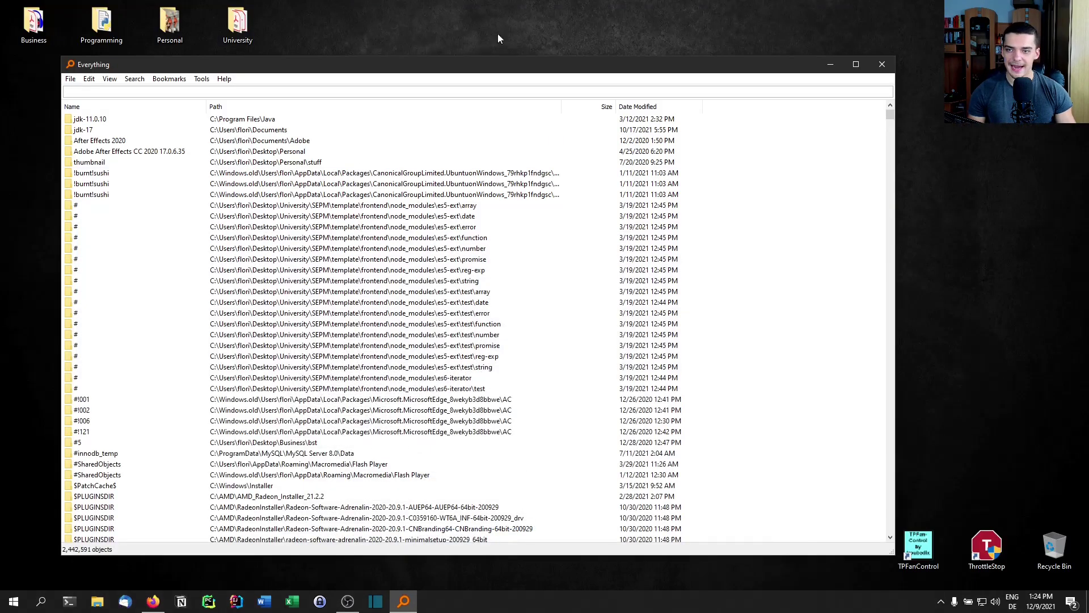
pyautogui.moveTo(357, 67); pyautogui.dragTo(394, 60)
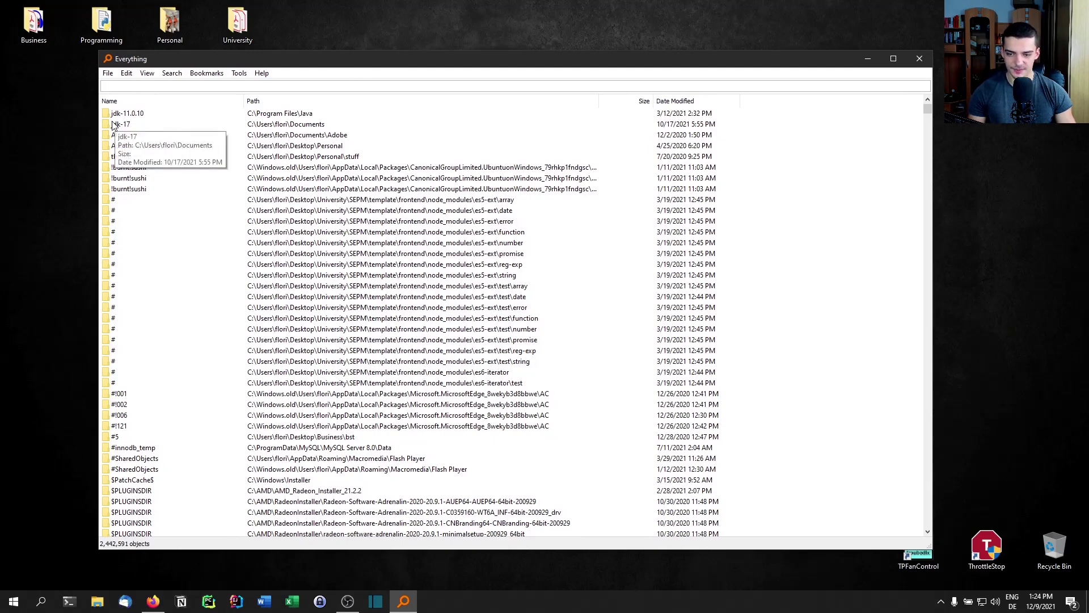
# Search for 'jdk' and browse its 460 results, such as jdk-11.0.10 and jdk-17
pyautogui.click(254, 85)
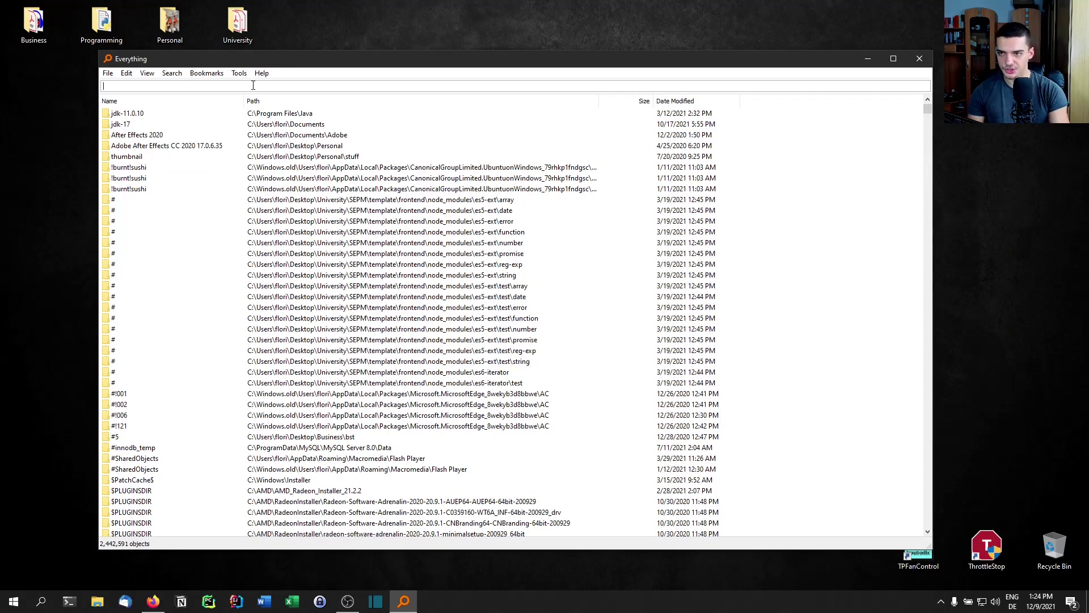
pyautogui.write('jdk')
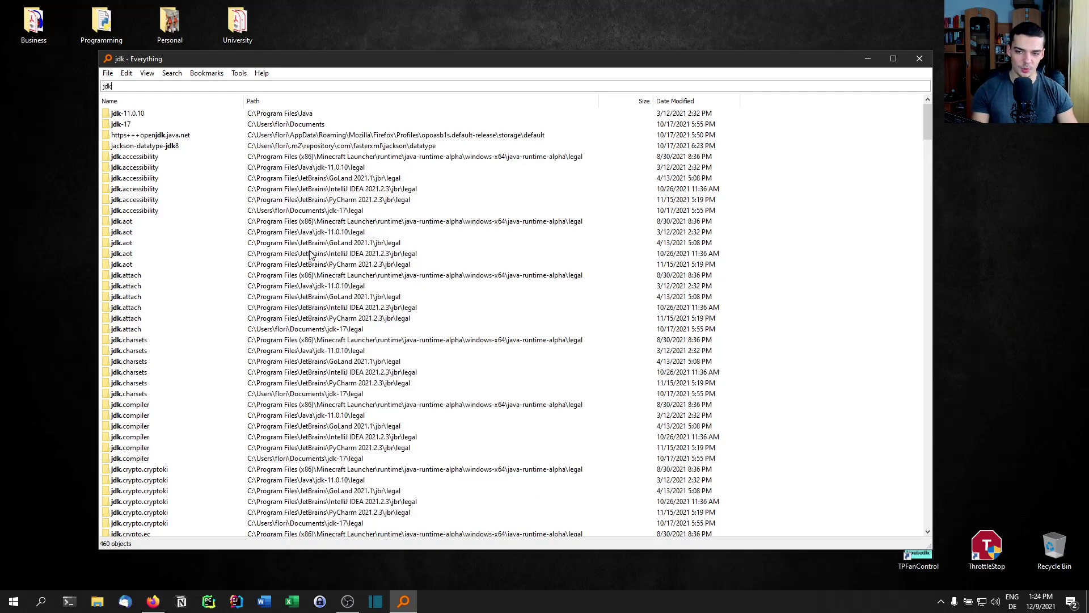
pyautogui.scroll(-20, 270, 278)
pyautogui.scroll(-20, 270, 281)
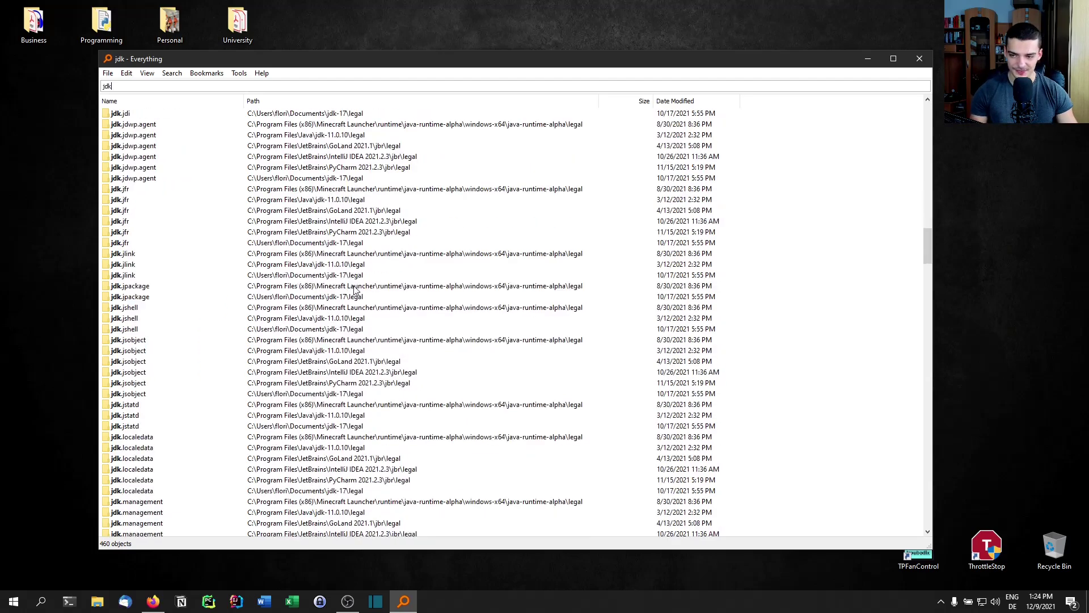
pyautogui.scroll(-15, 783, 400)
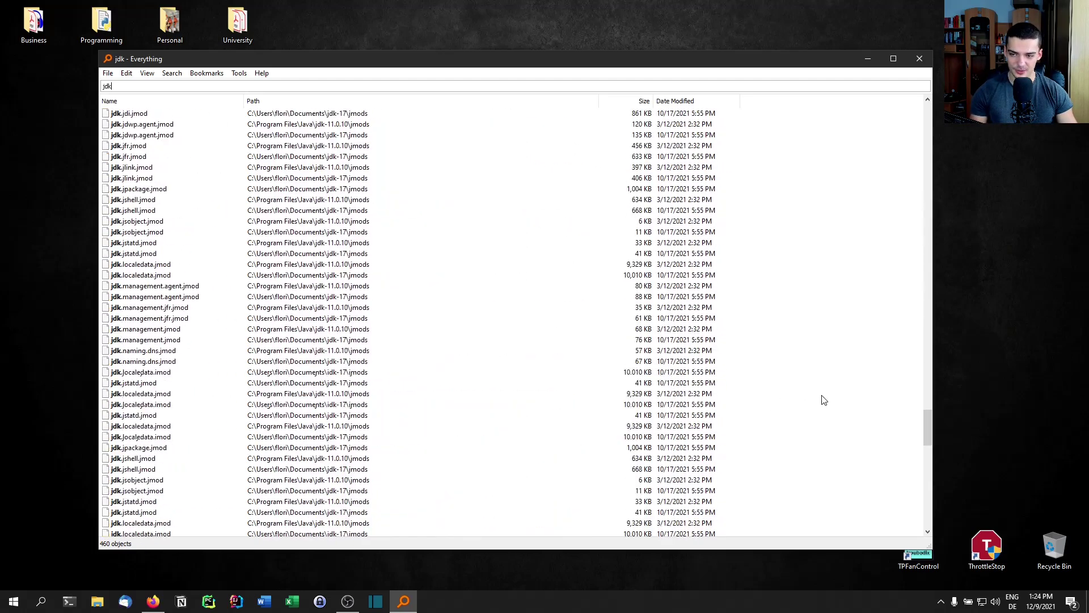
pyautogui.moveTo(923, 424); pyautogui.dragTo(902, 81)
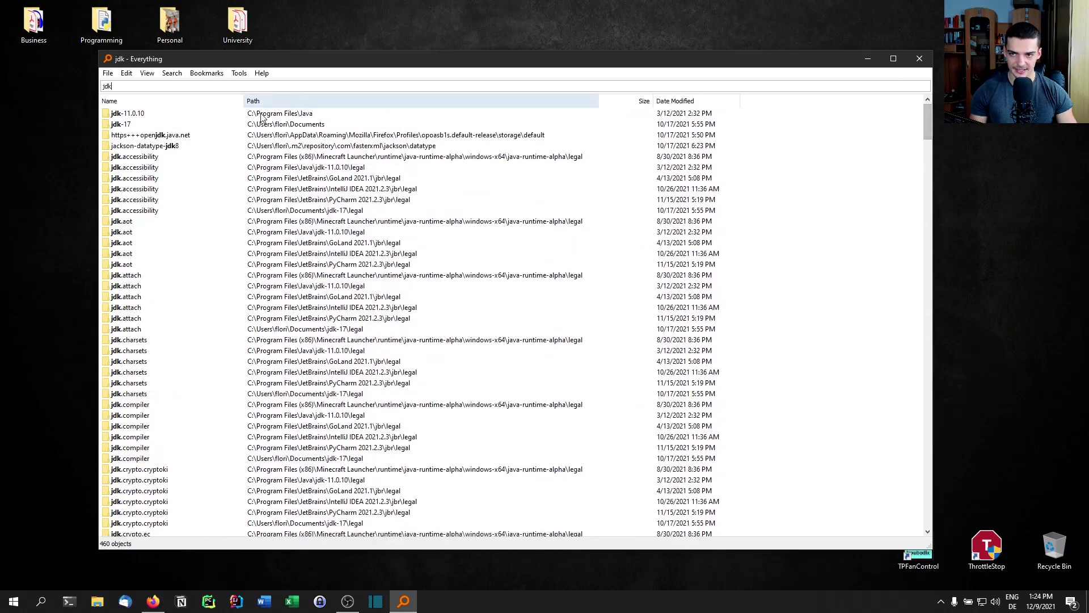
pyautogui.doubleClick(154, 86)
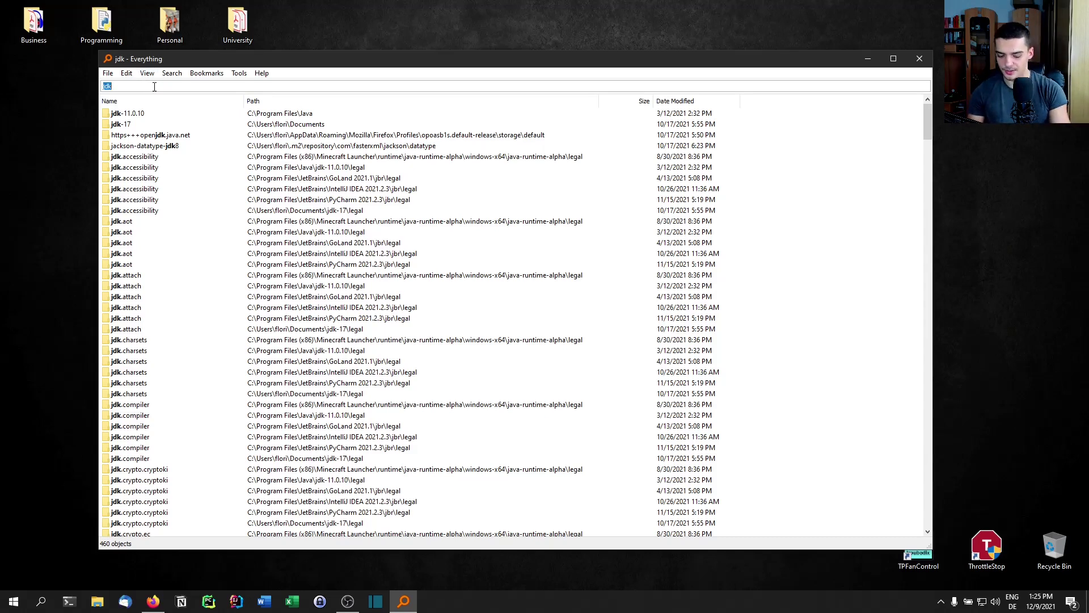
# Search for 'python' and narrow the results to documents only (496 matches)
pyautogui.write('python')
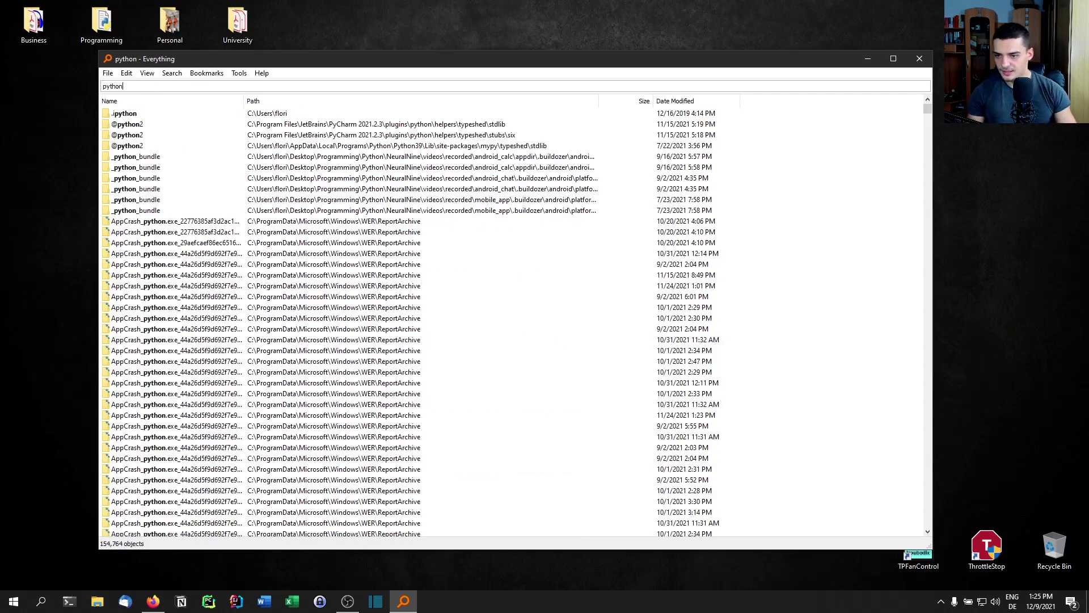
pyautogui.scroll(-20, 460, 290)
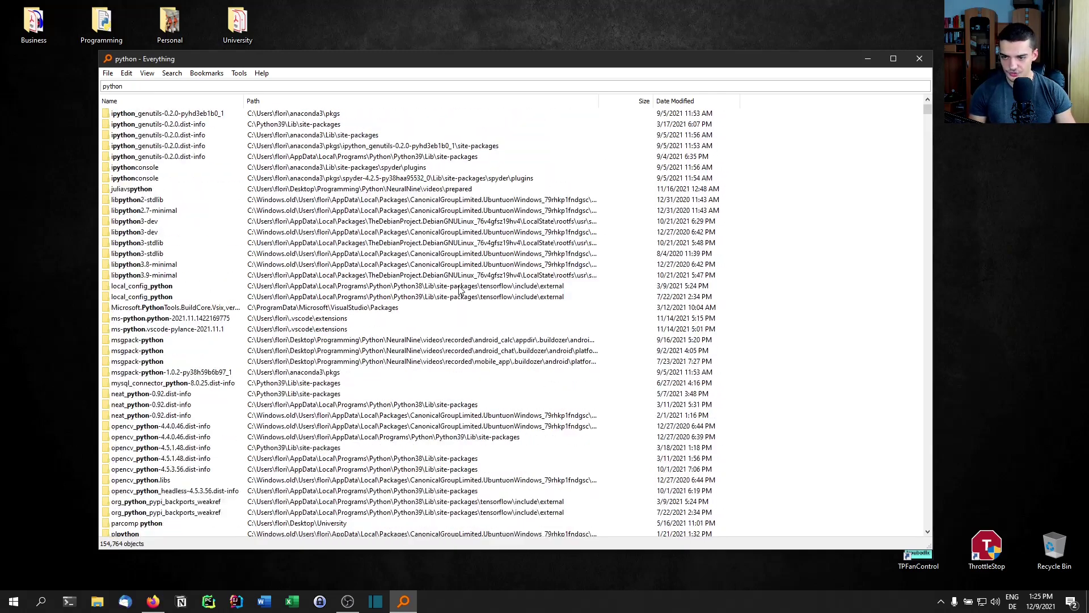
pyautogui.scroll(-15, 460, 291)
pyautogui.click(170, 73)
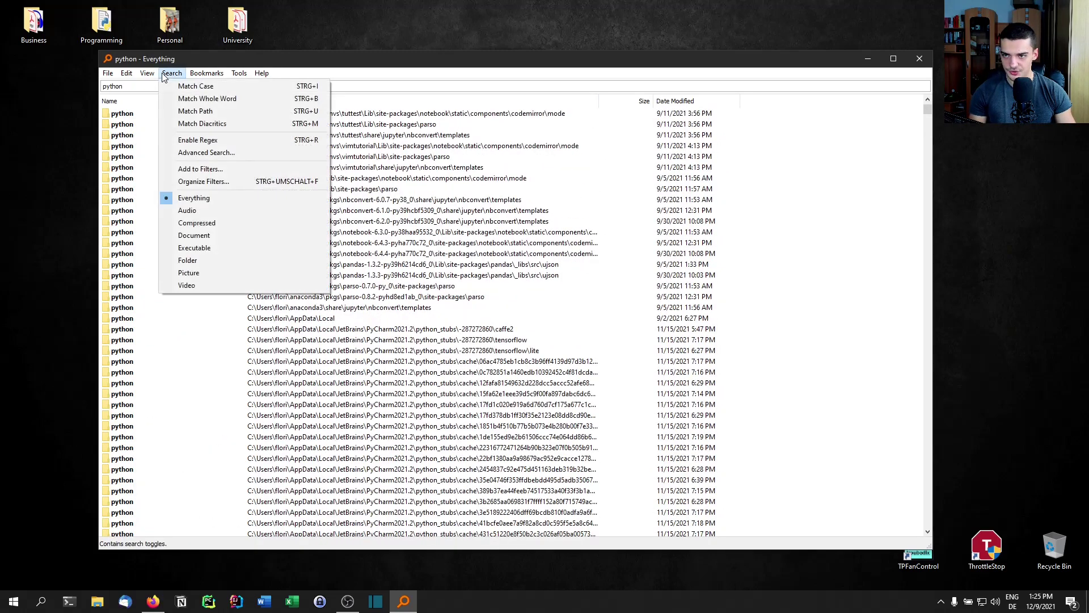
pyautogui.click(194, 235)
# Browse the document matches, then set the filter back to Everything for 154,764 results
pyautogui.scroll(-10, 339, 302)
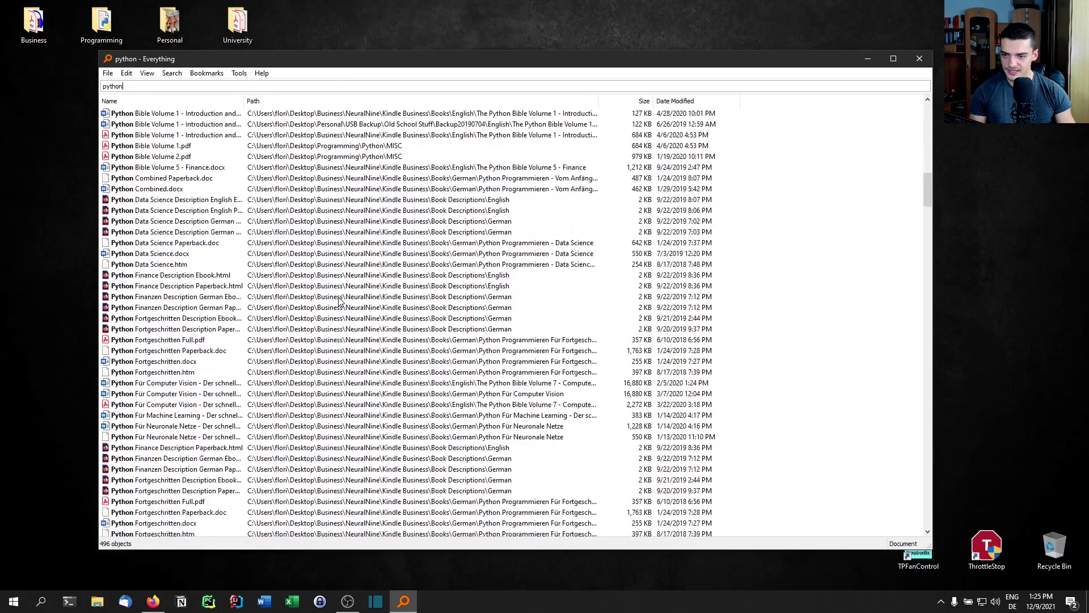
pyautogui.scroll(-20, 339, 301)
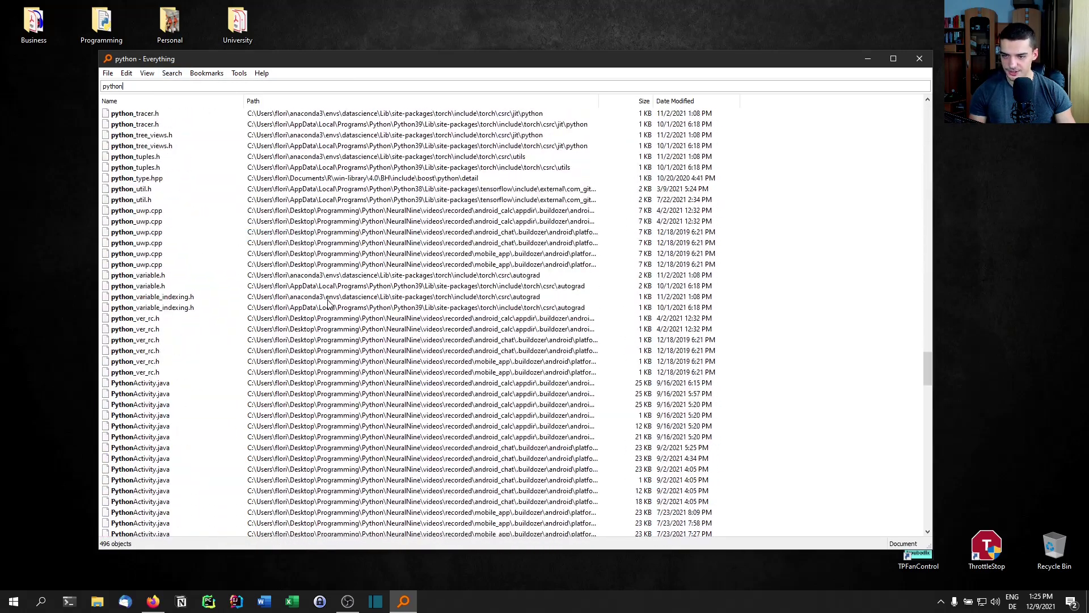
pyautogui.scroll(-20, 330, 303)
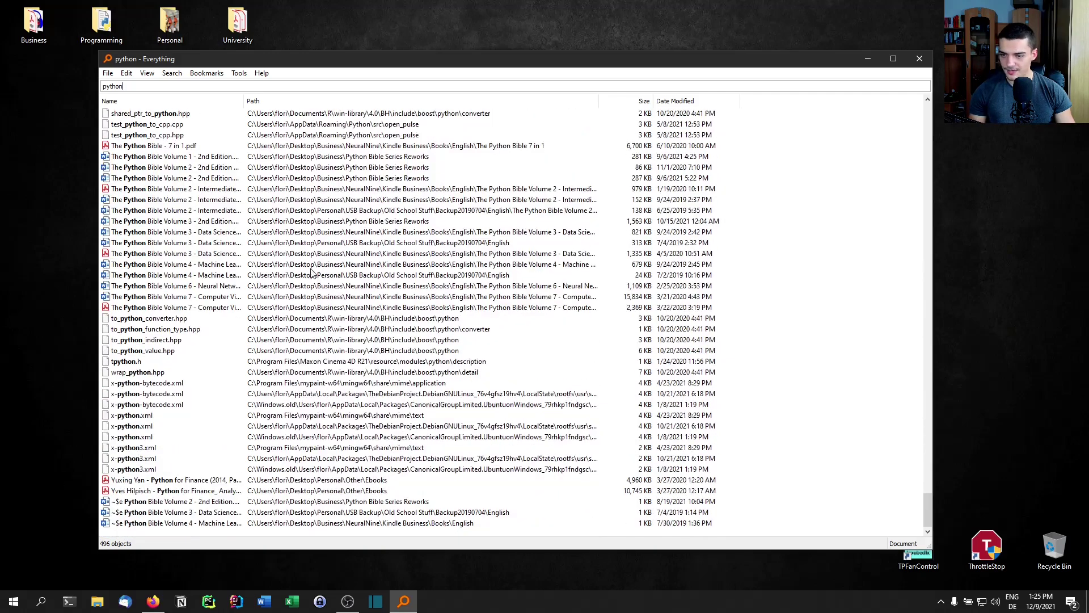
pyautogui.scroll(10, 311, 273)
pyautogui.click(172, 73)
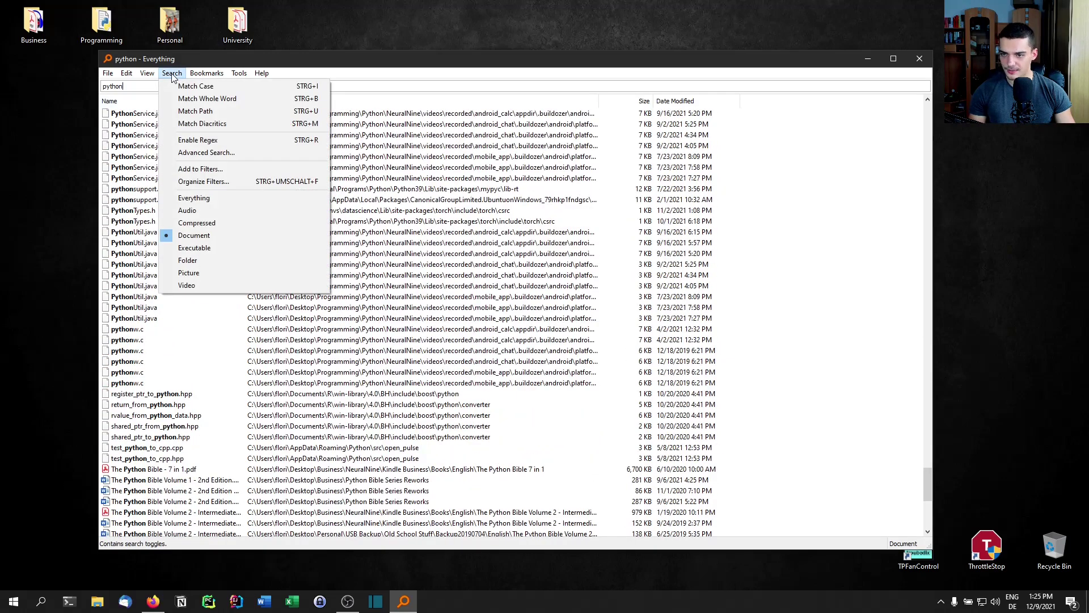
pyautogui.click(190, 197)
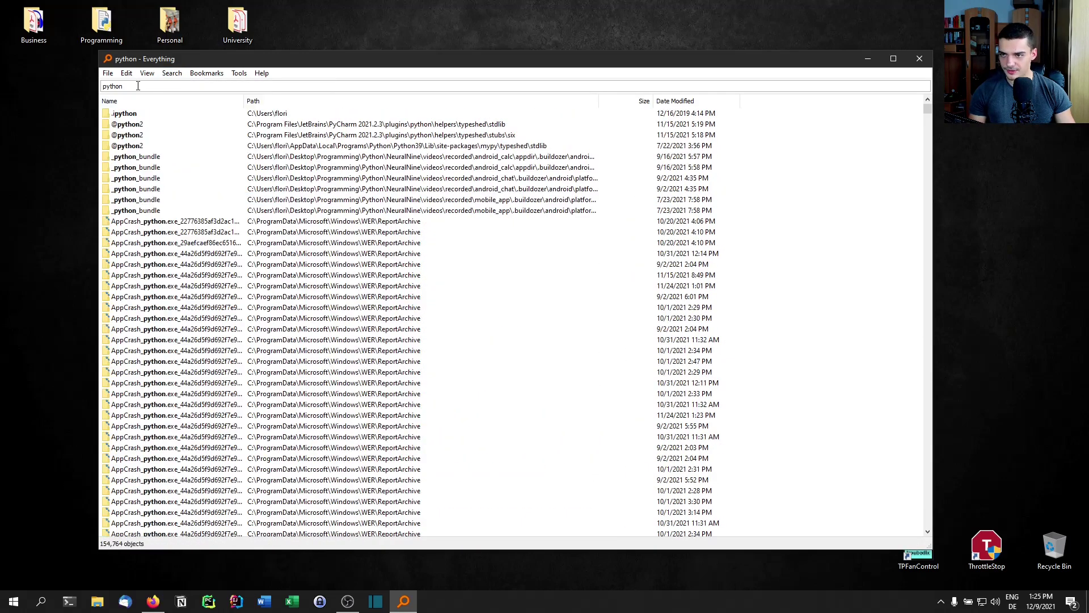
# Search for 'tcp py' and browse the 180 results, such as tcpclient.py and ptcp154.py
pyautogui.click(108, 85)
pyautogui.write('tc')
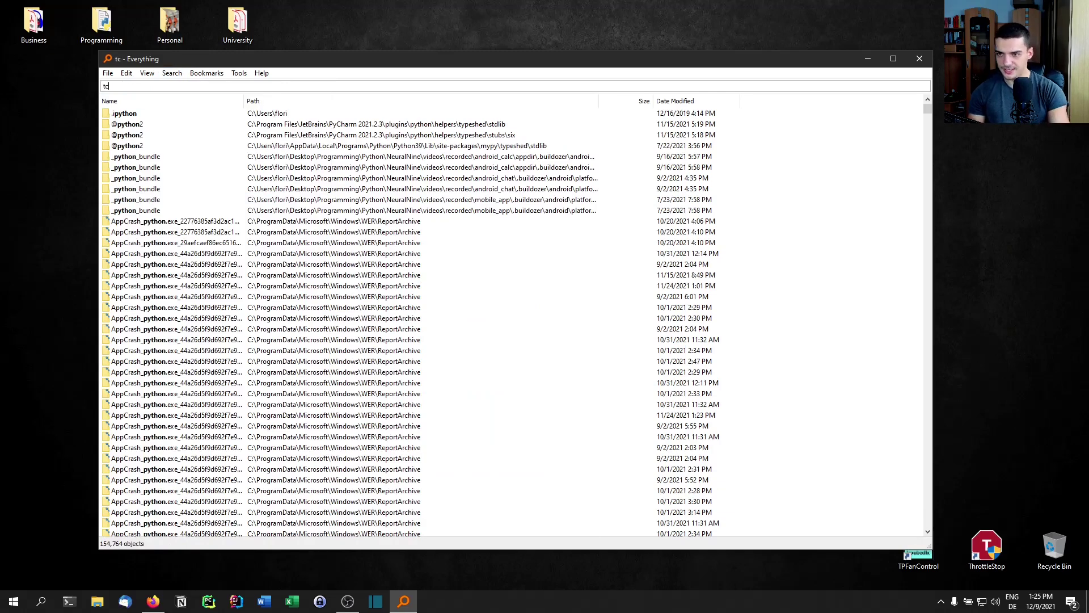
pyautogui.write('p py')
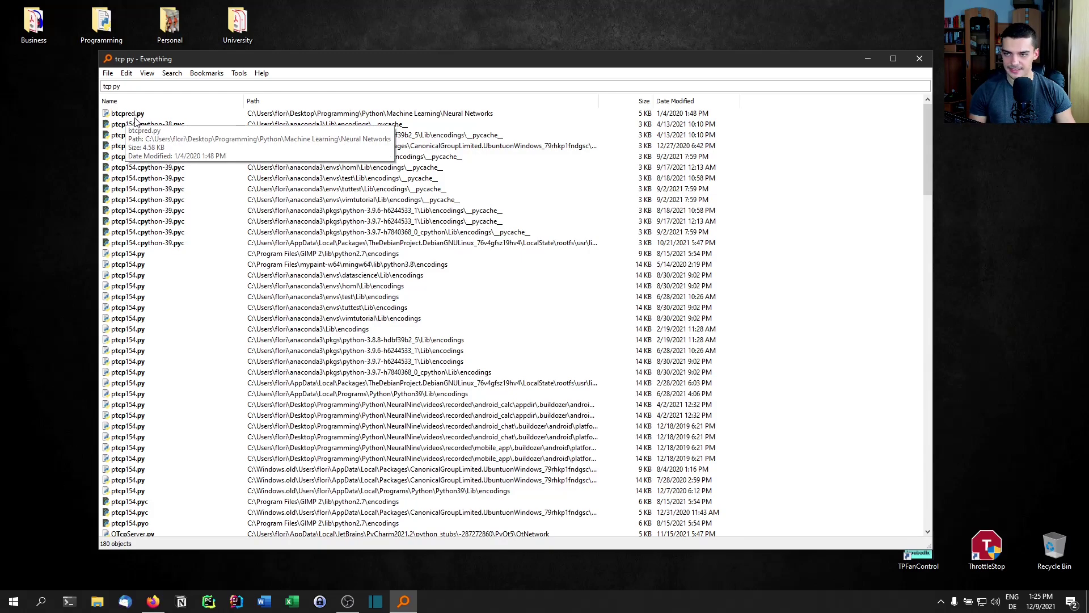
pyautogui.scroll(-15, 149, 323)
pyautogui.scroll(7, 148, 323)
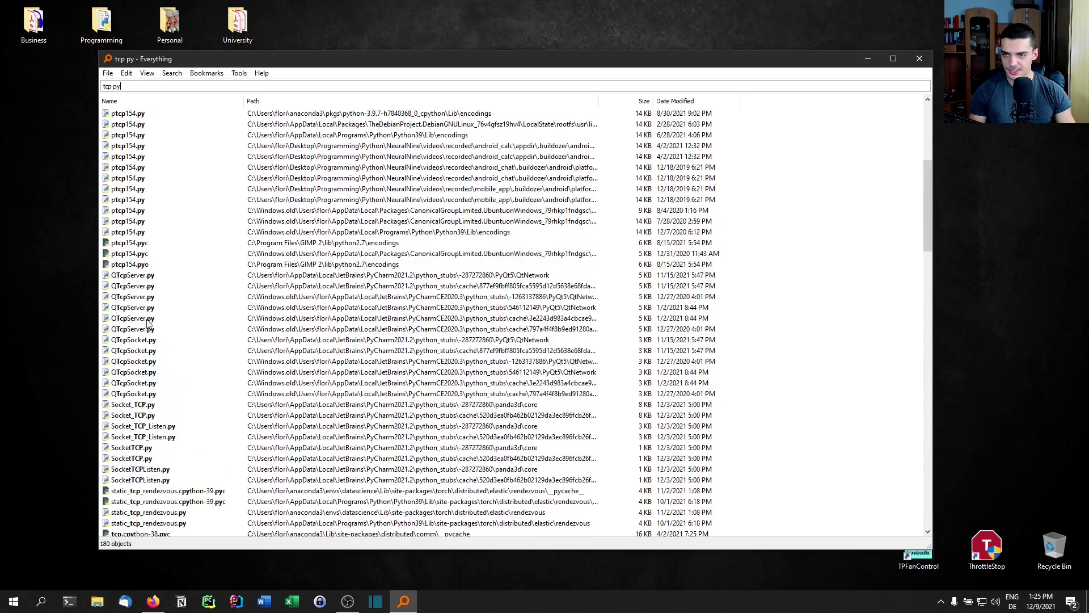
pyautogui.scroll(-20, 148, 323)
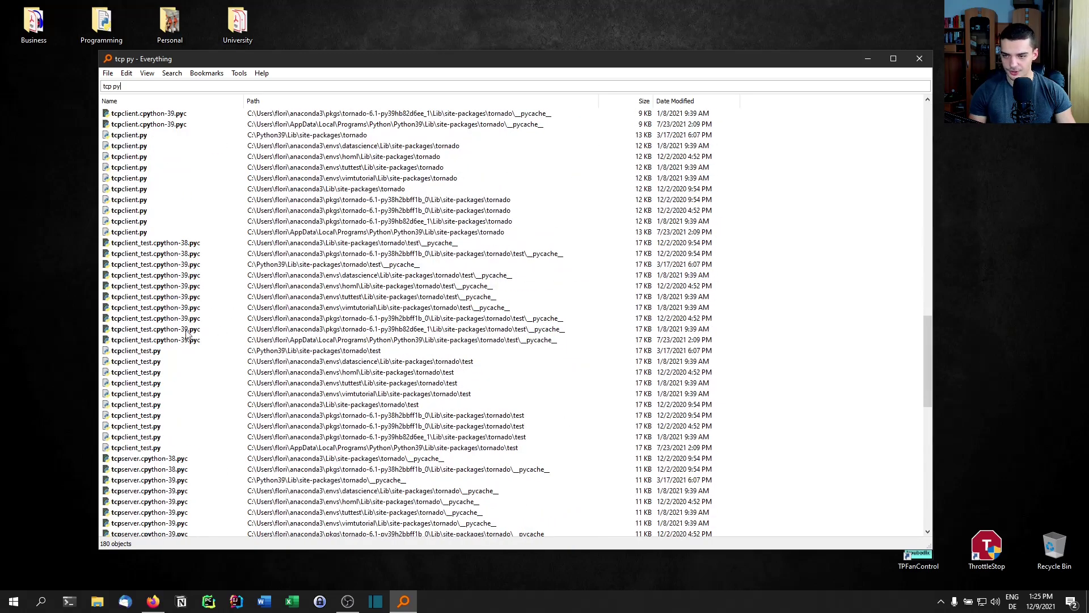
pyautogui.scroll(20, 165, 417)
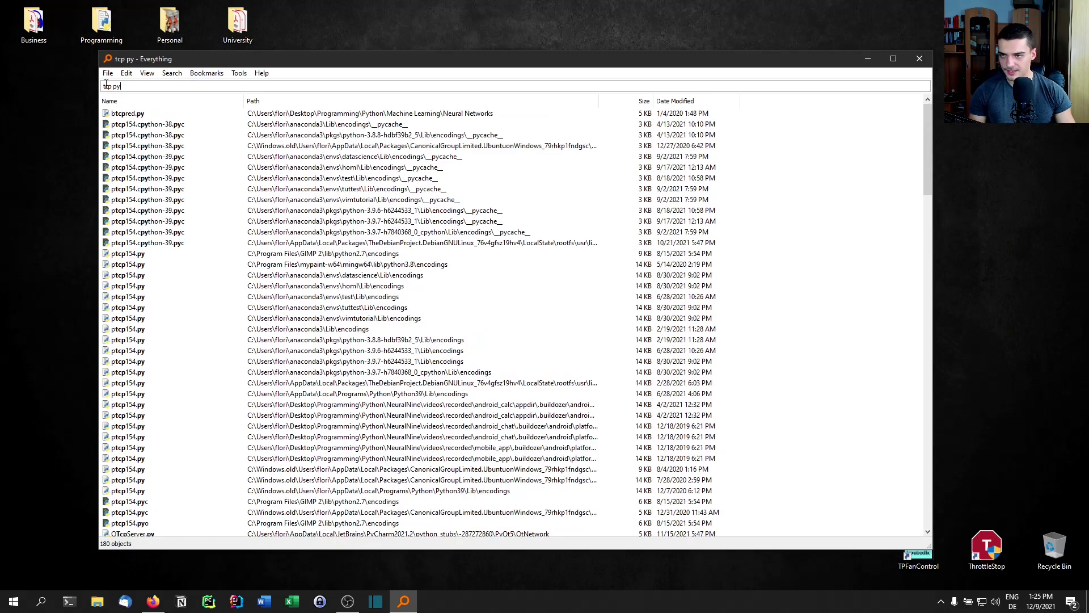
# Change the query to 'udp py' and review its 88 results, including udp_client.py
pyautogui.write('udp')
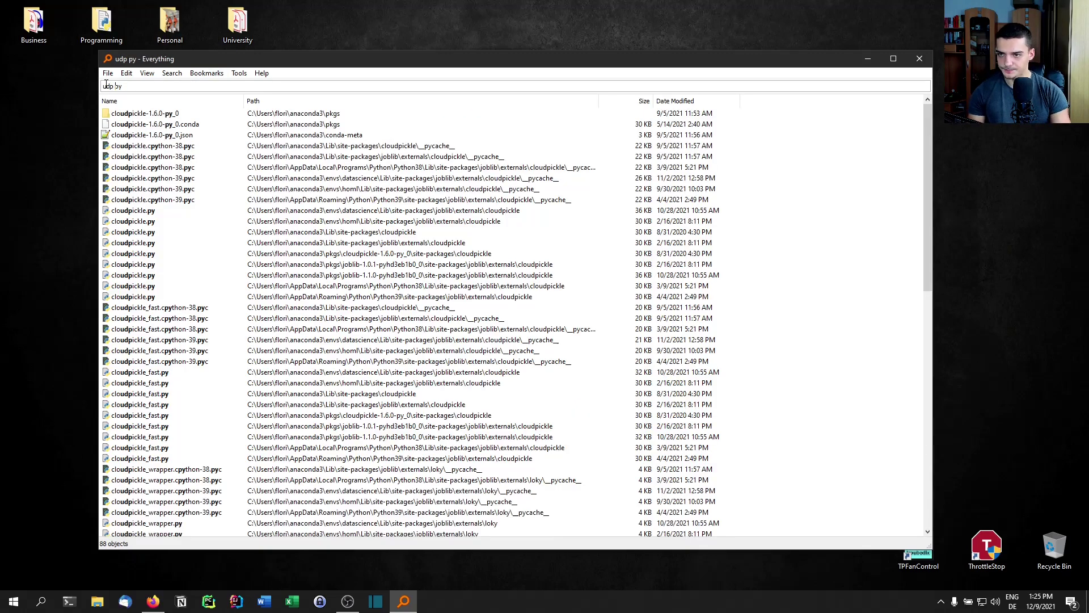
pyautogui.scroll(-15, 315, 273)
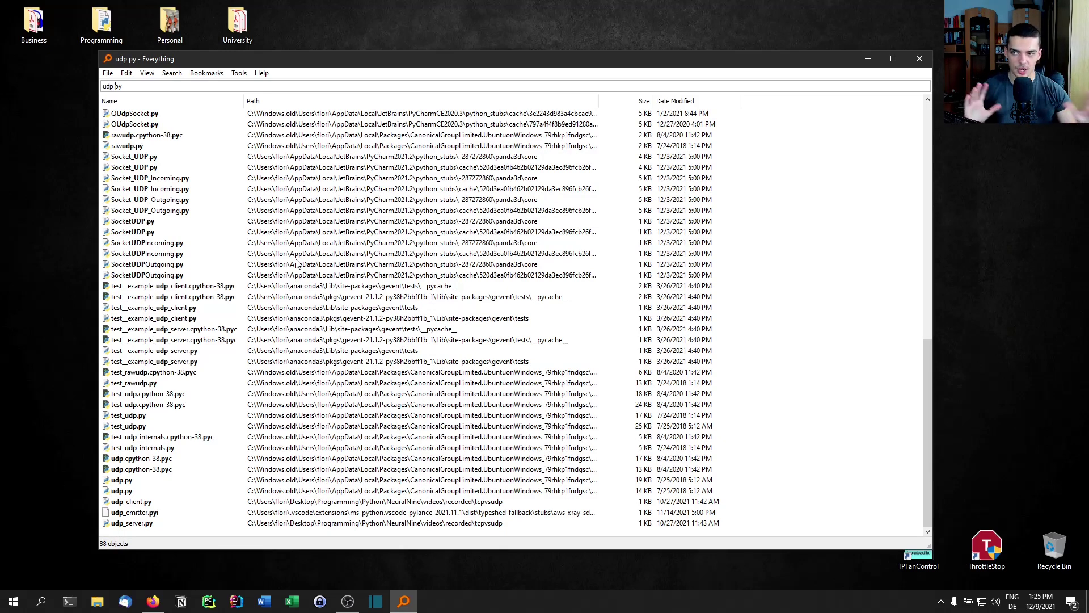
pyautogui.click(942, 601)
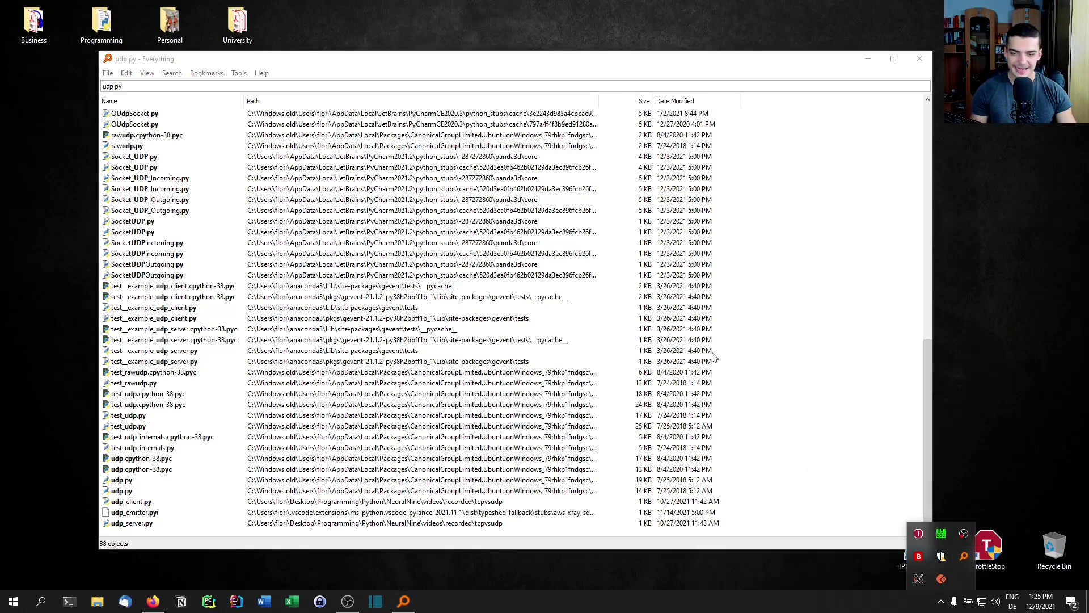
pyautogui.click(848, 340)
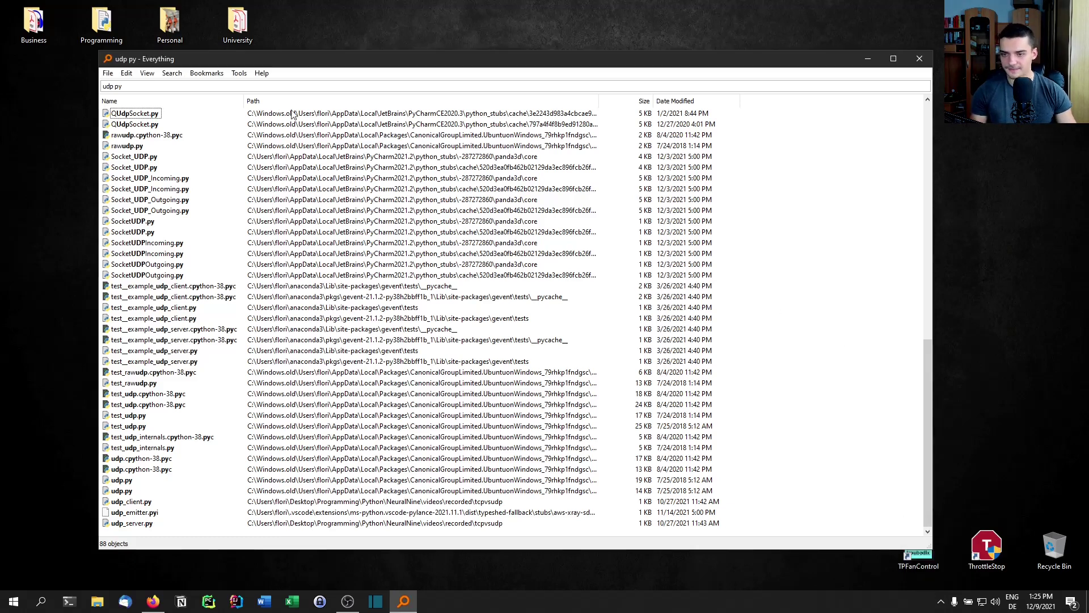
pyautogui.hotkey('ctrl', 'f')
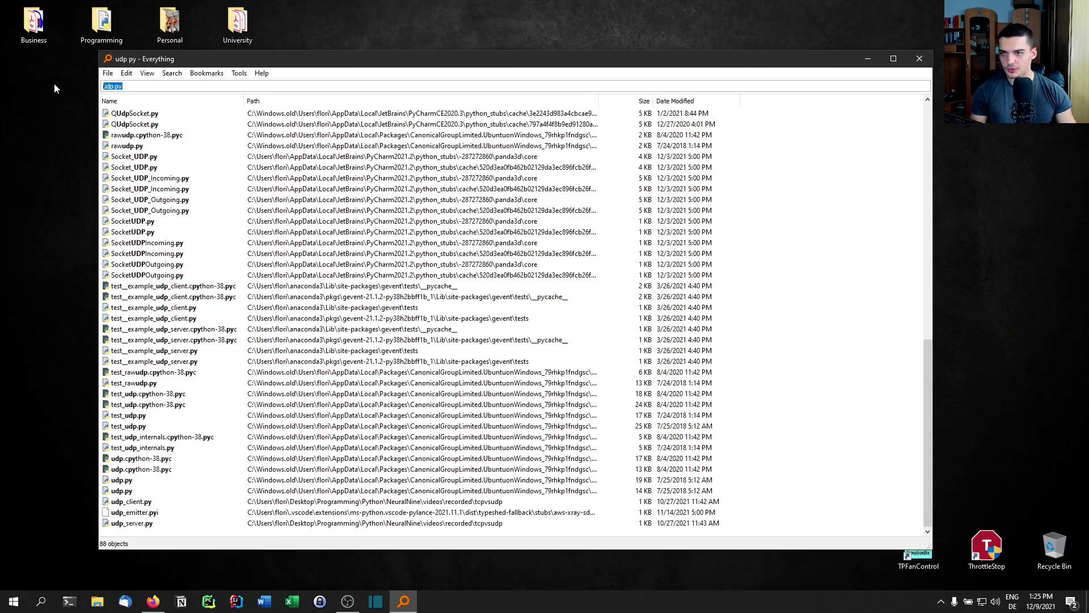
# Search for 'socket' with results limited to video files only
pyautogui.write('socket')
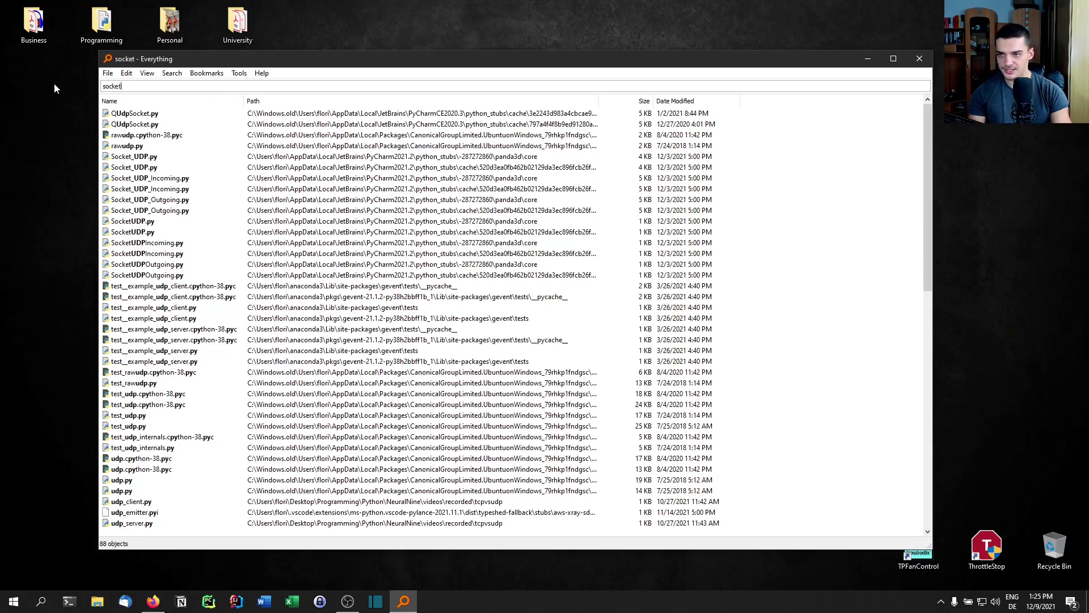
pyautogui.click(172, 73)
pyautogui.click(190, 286)
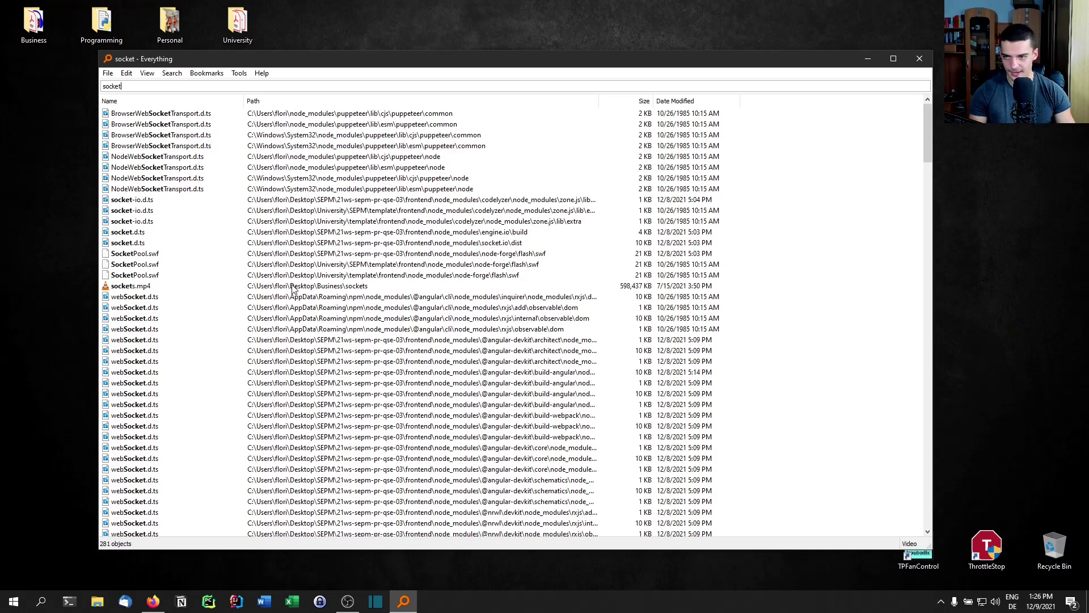
pyautogui.scroll(-5, 293, 288)
pyautogui.scroll(5, 292, 289)
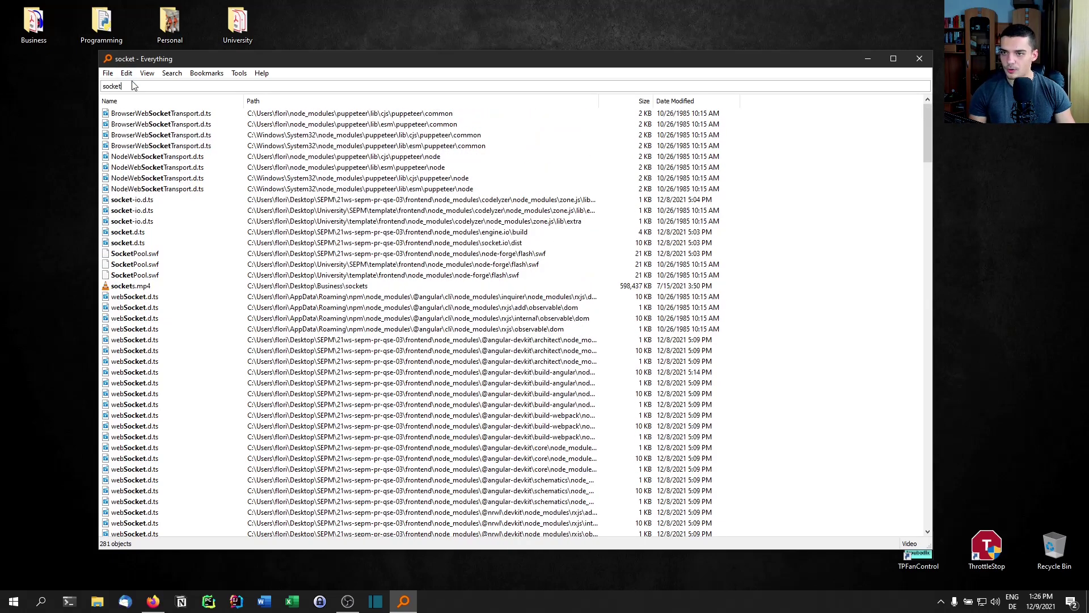
# Replace the query with 'port scan' and set the filter to Everything, showing 13 results
pyautogui.moveTo(135, 86); pyautogui.dragTo(66, 89)
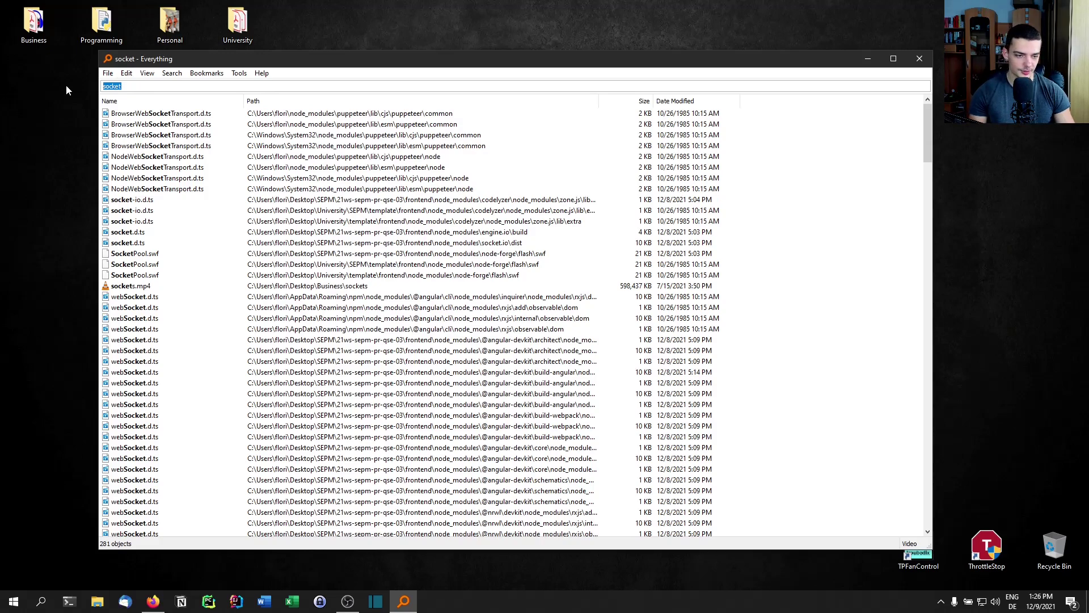
pyautogui.write('port')
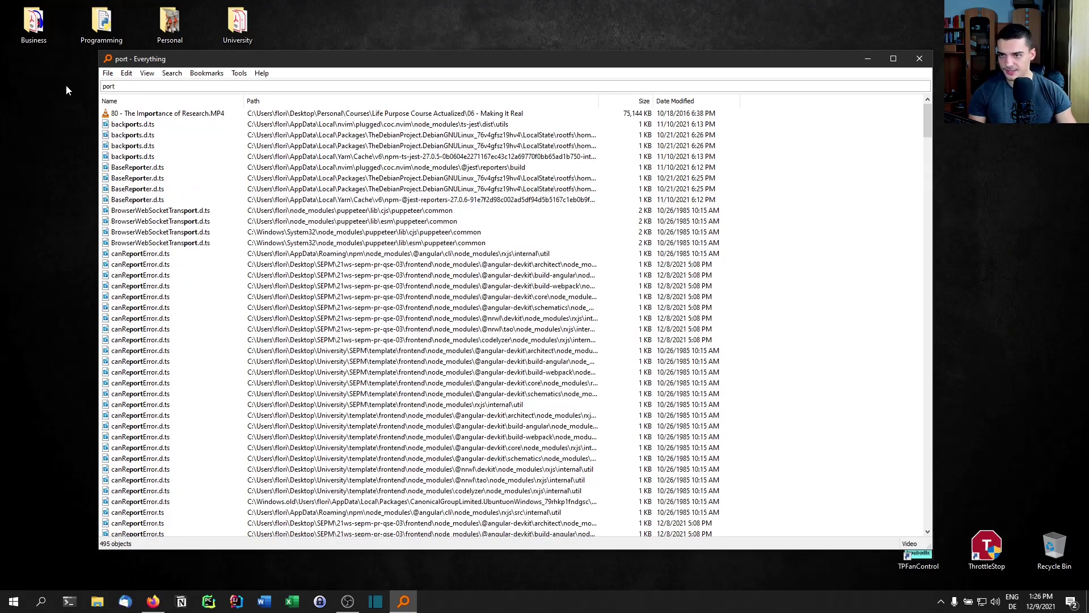
pyautogui.write(' scan')
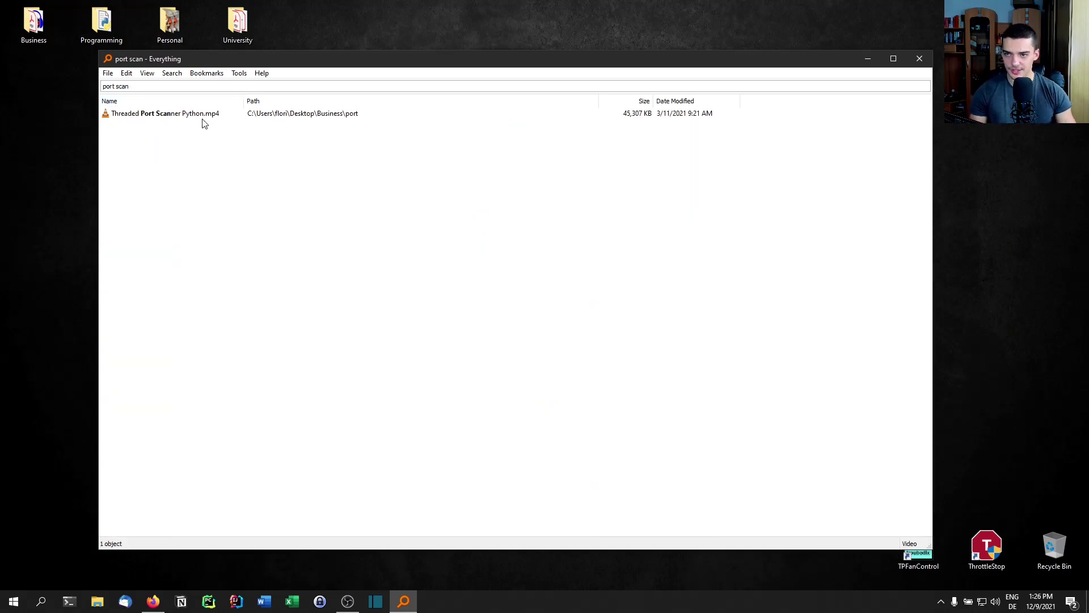
pyautogui.click(170, 73)
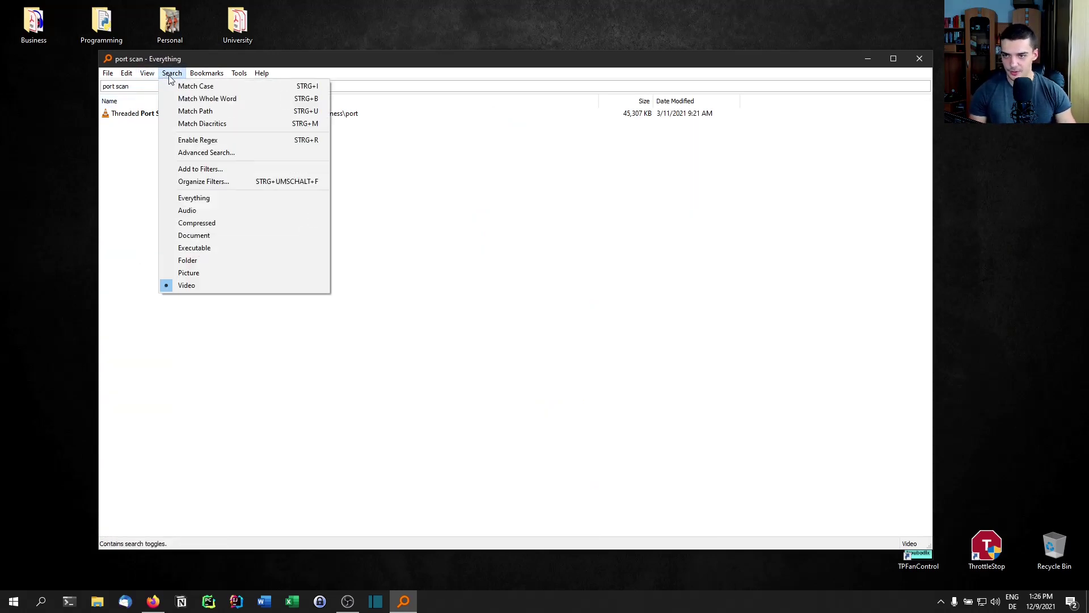
pyautogui.click(196, 197)
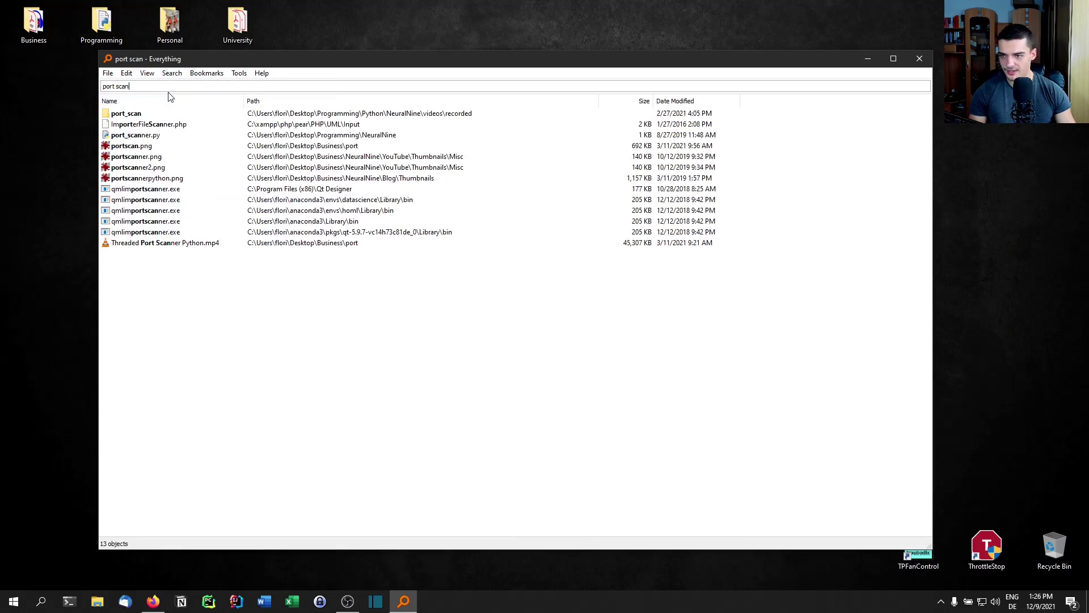
pyautogui.click(102, 85)
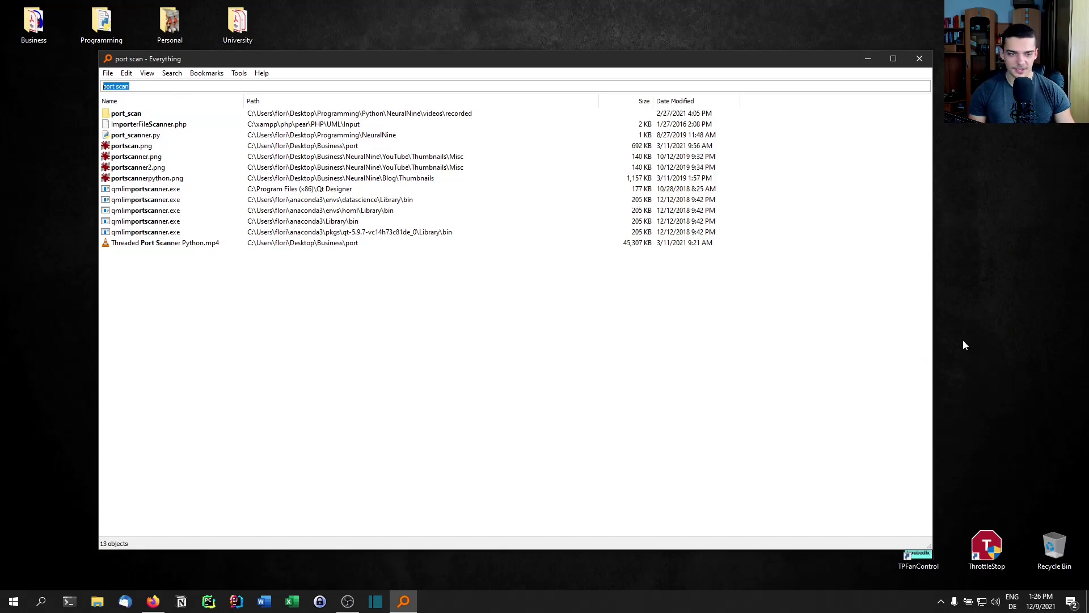
# Search for 'bible python', then replace the query with 'notes txt' for 49 results
pyautogui.write('bib')
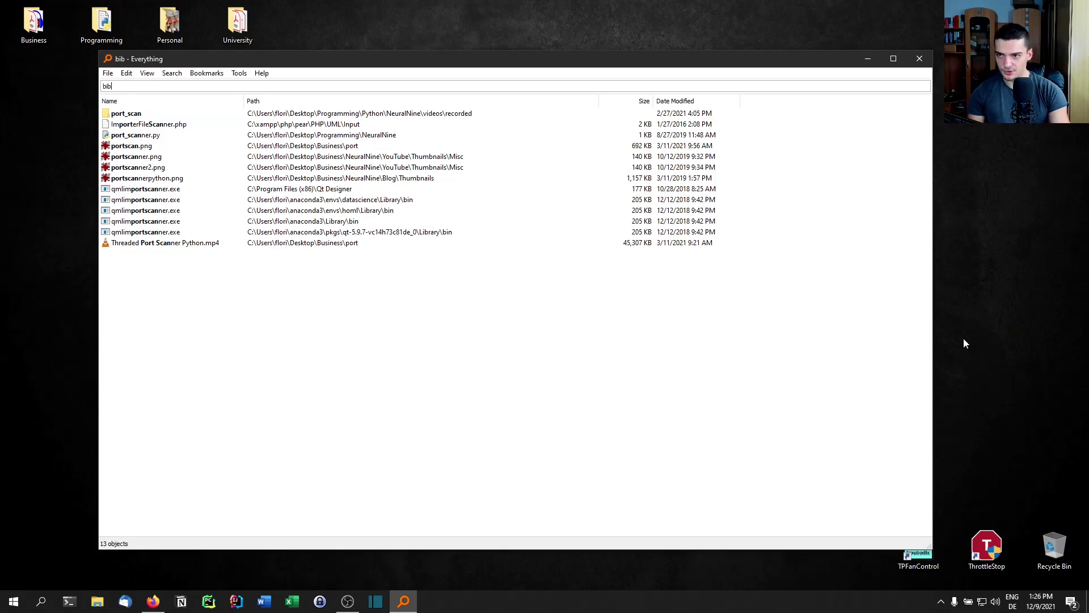
pyautogui.write('le python')
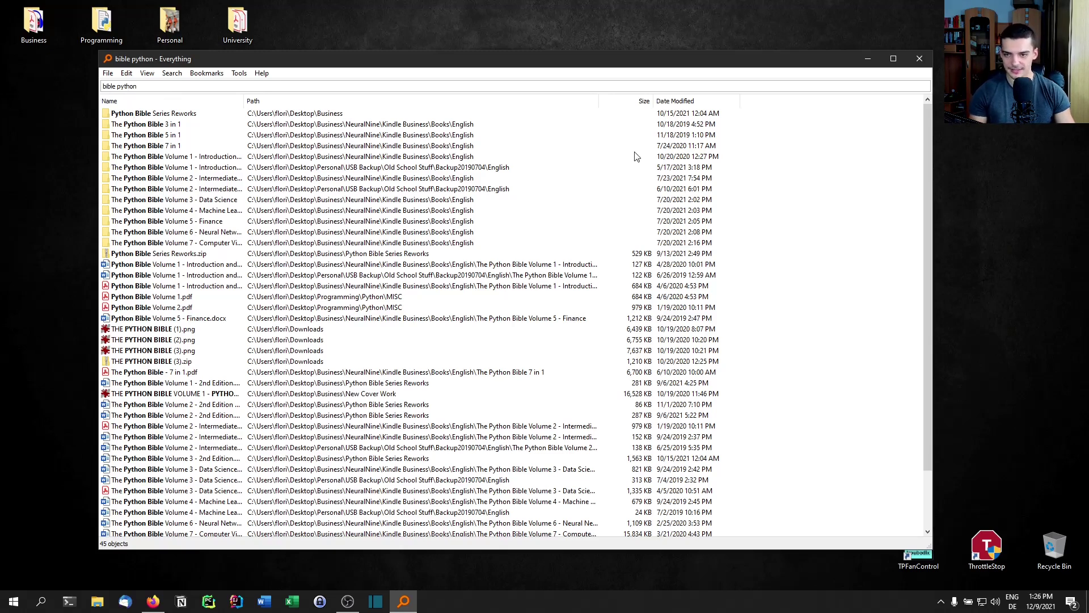
pyautogui.scroll(-2, 457, 306)
pyautogui.scroll(2, 392, 329)
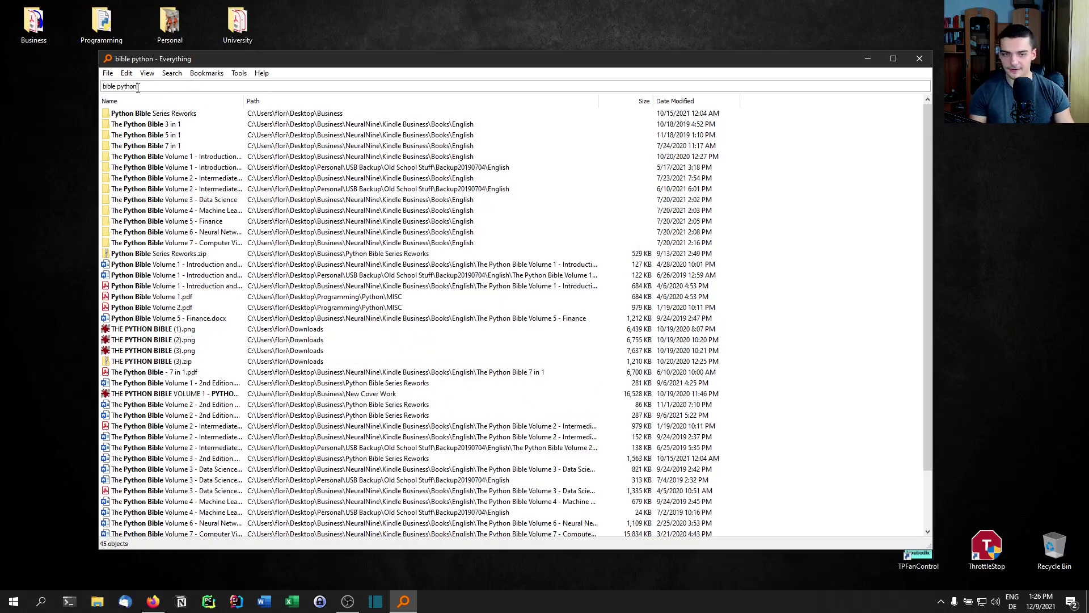
pyautogui.hotkey('ctrl', 'a')
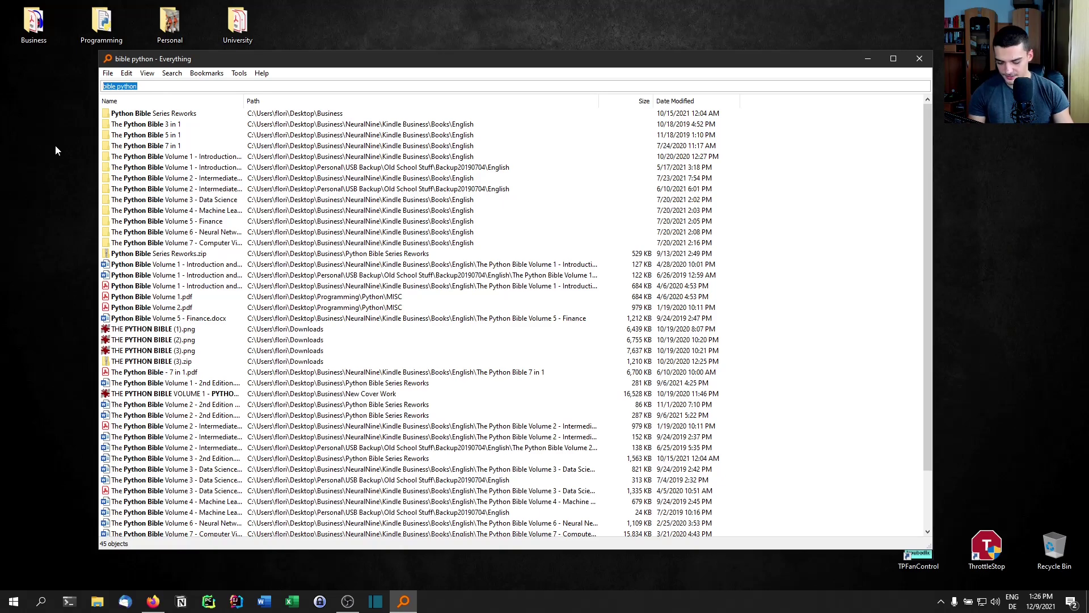
pyautogui.write('notes txt')
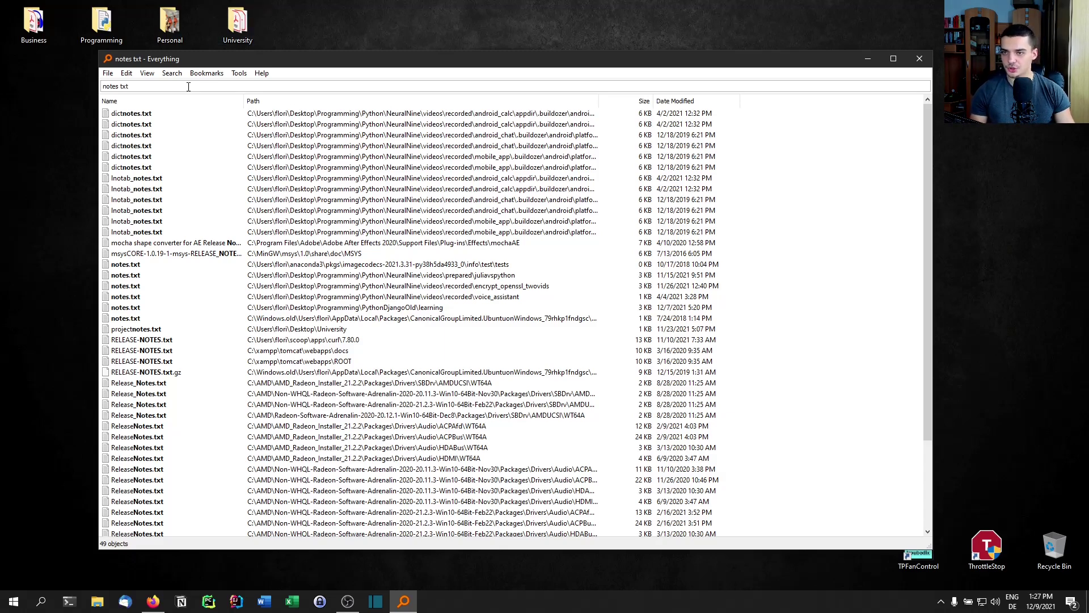
pyautogui.click(172, 73)
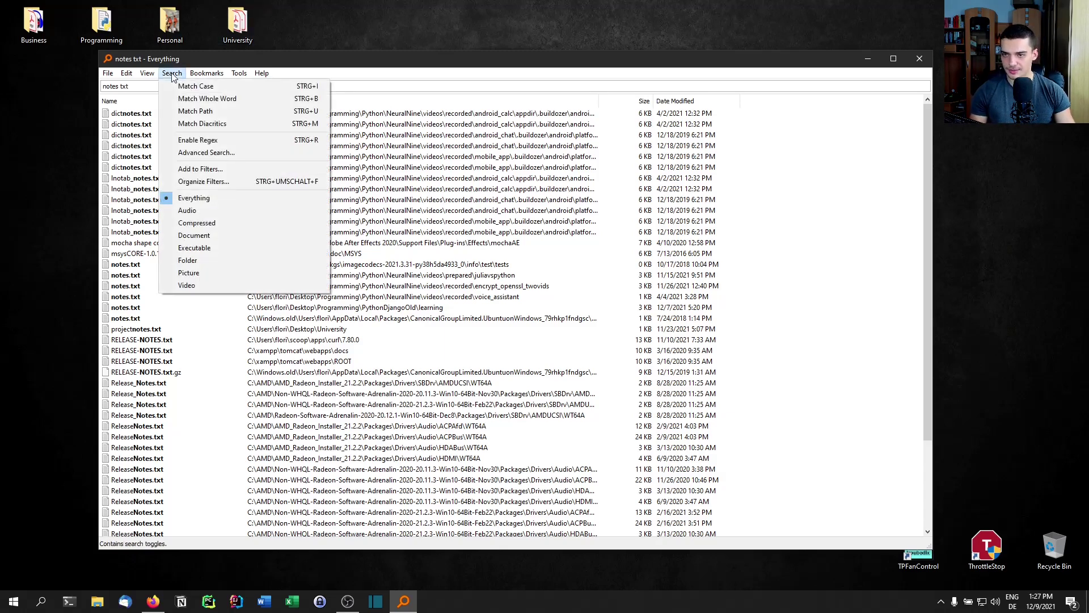
pyautogui.click(219, 154)
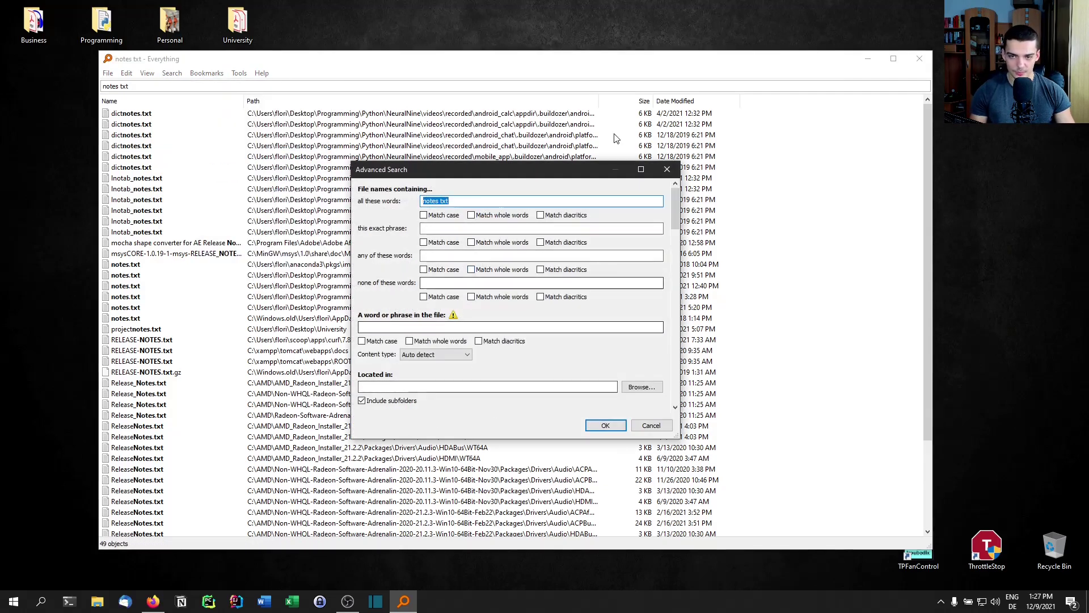
pyautogui.click(666, 169)
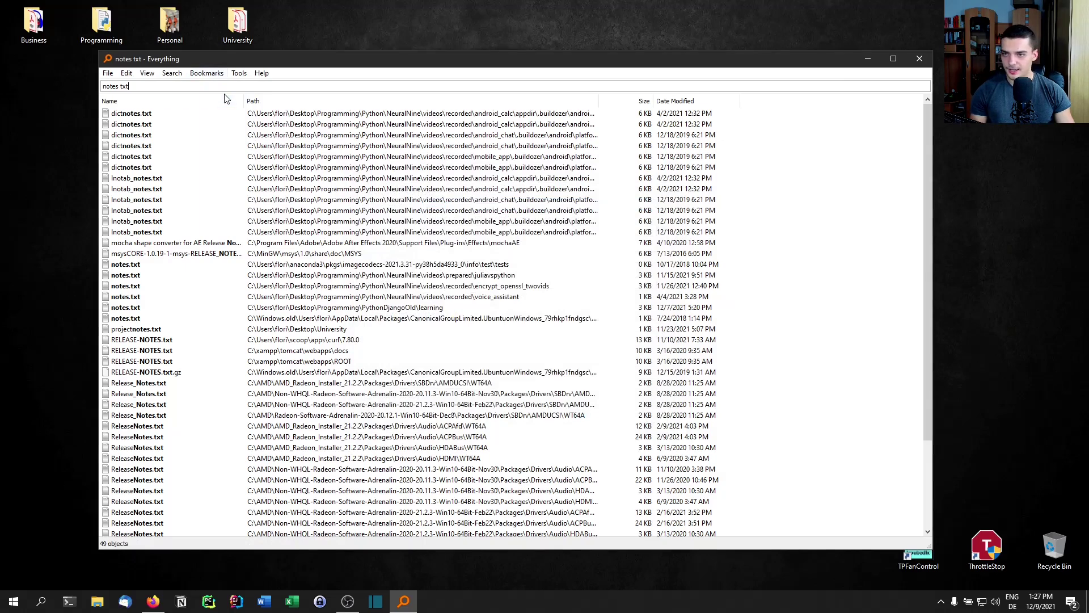
pyautogui.click(238, 73)
pyautogui.moveTo(169, 75)
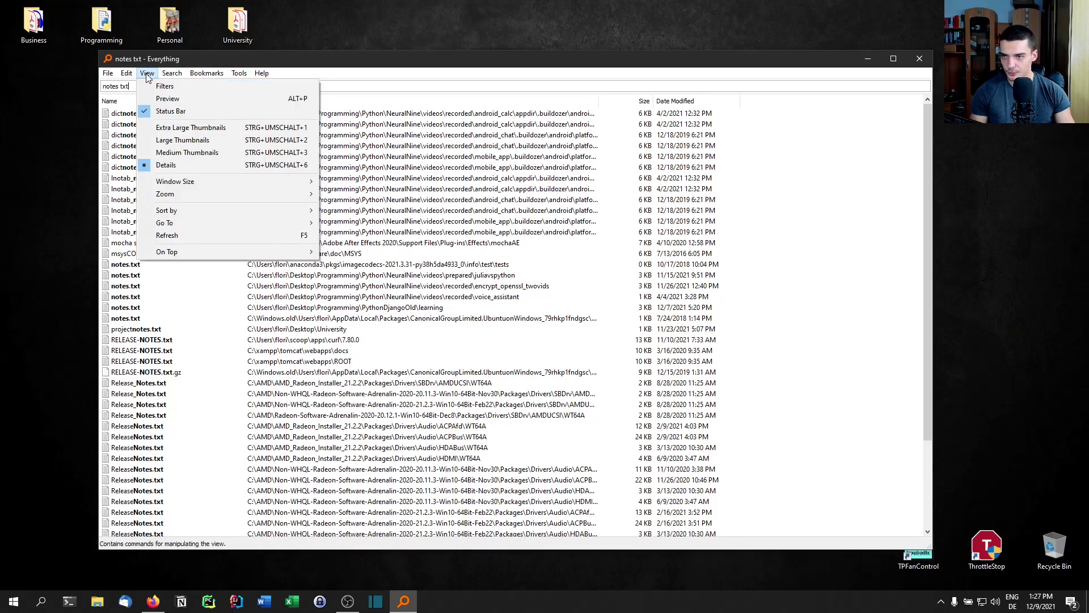
pyautogui.click(173, 152)
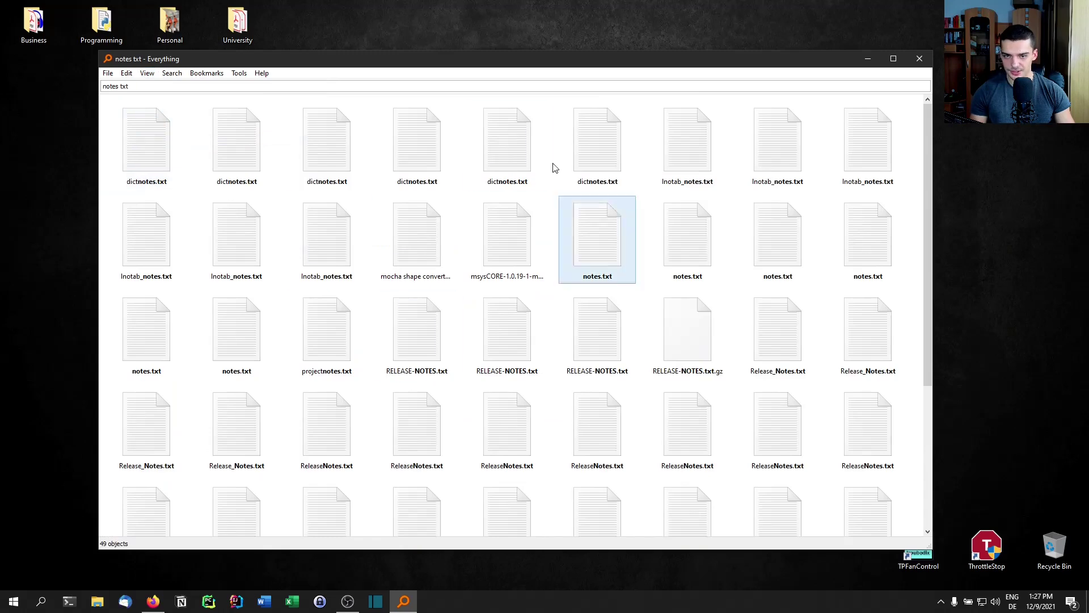
pyautogui.click(147, 72)
pyautogui.moveTo(172, 73)
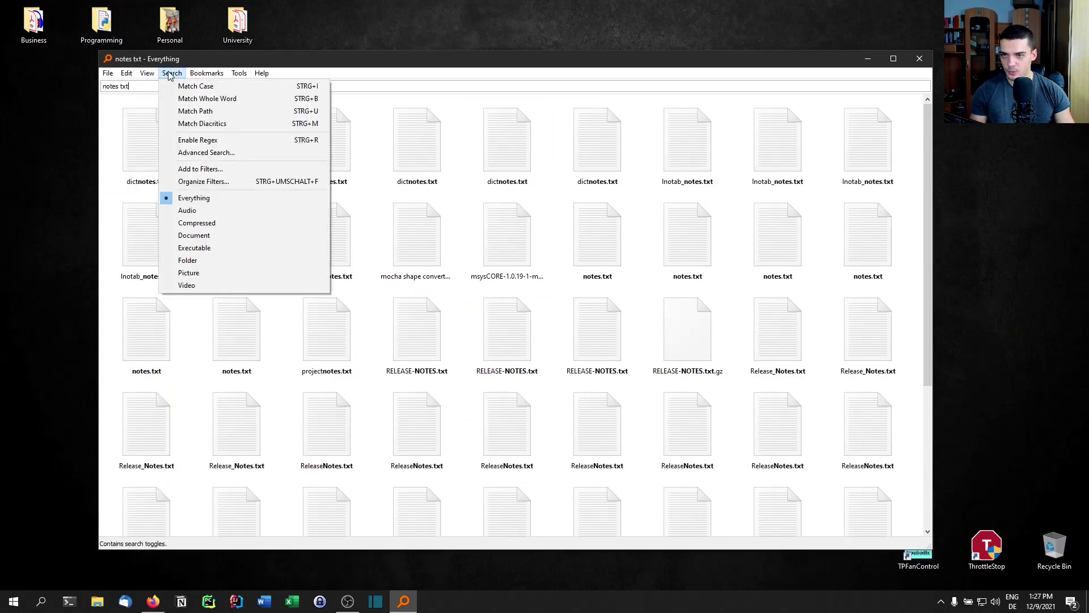
pyautogui.click(171, 163)
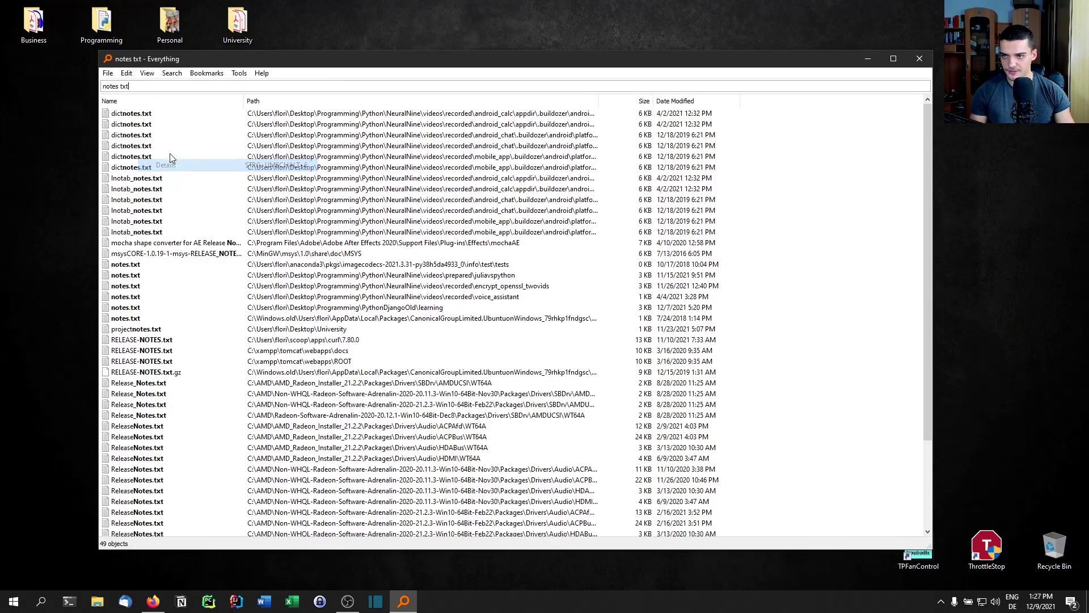
pyautogui.hotkey('ctrl', 'a')
# Search for 'port scanner' and open port_scanner.py from the results
pyautogui.press('BackSpace')
pyautogui.write('port s')
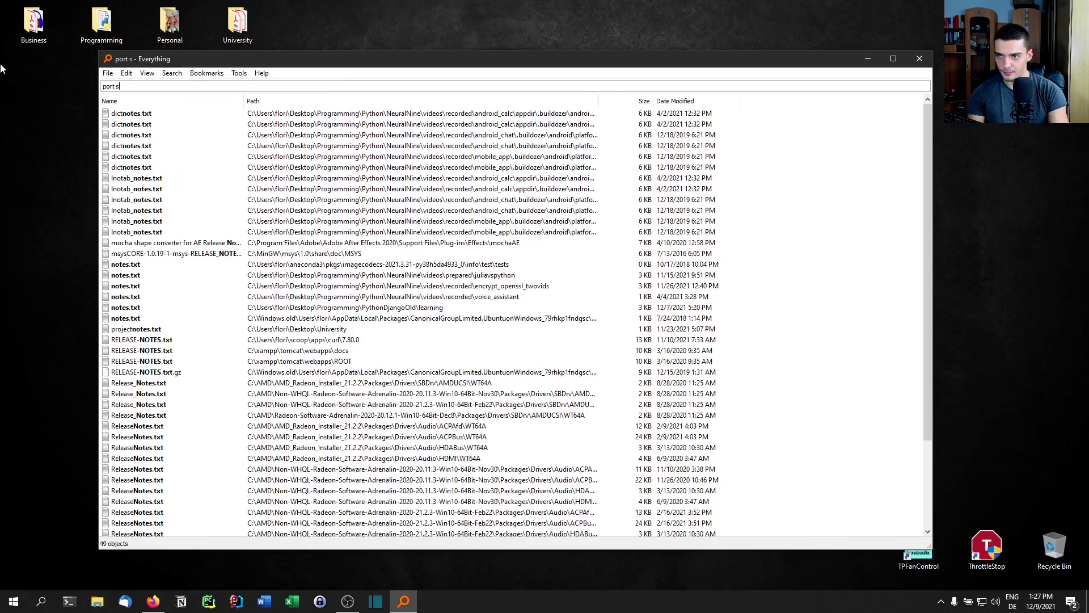
pyautogui.write('canner')
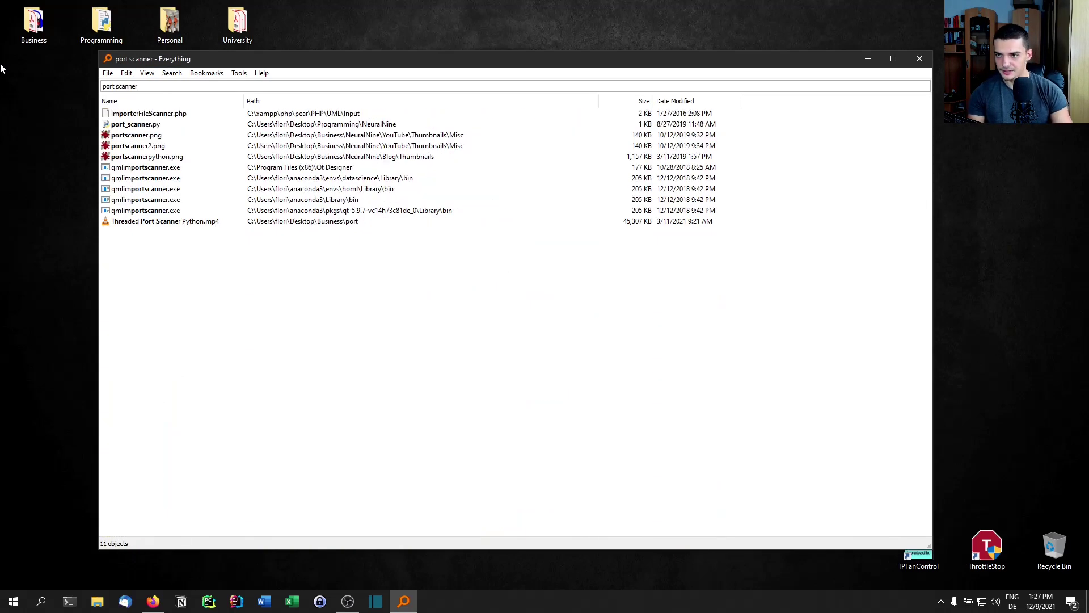
pyautogui.doubleClick(119, 126)
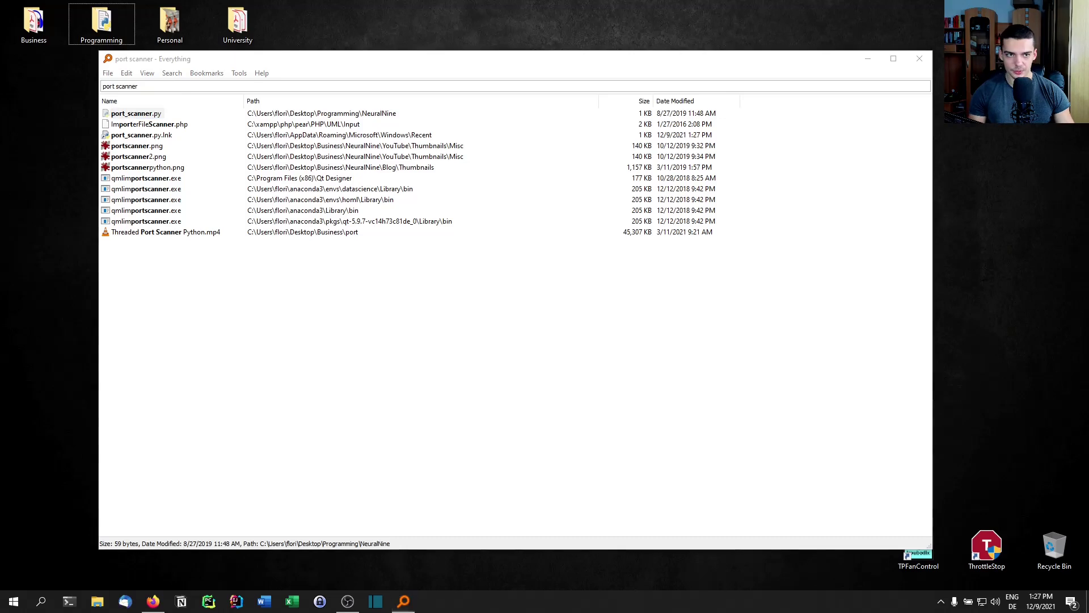
# Open the NeuralNine folder containing port_scanner.py via Open Path, then close it
pyautogui.click(685, 257)
pyautogui.click(234, 262)
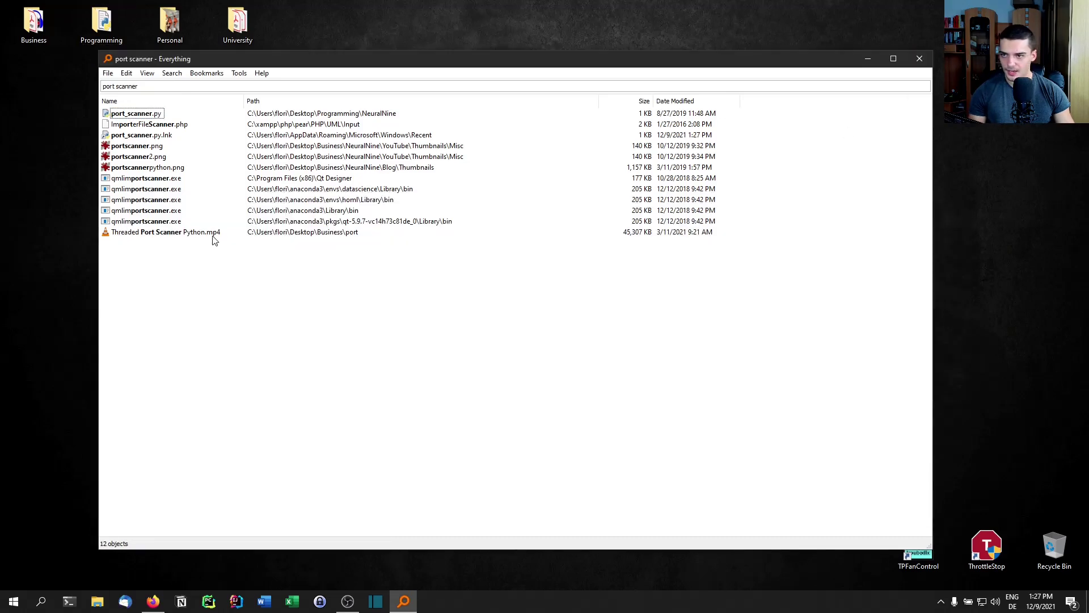
pyautogui.click(136, 116)
pyautogui.rightClick(135, 115)
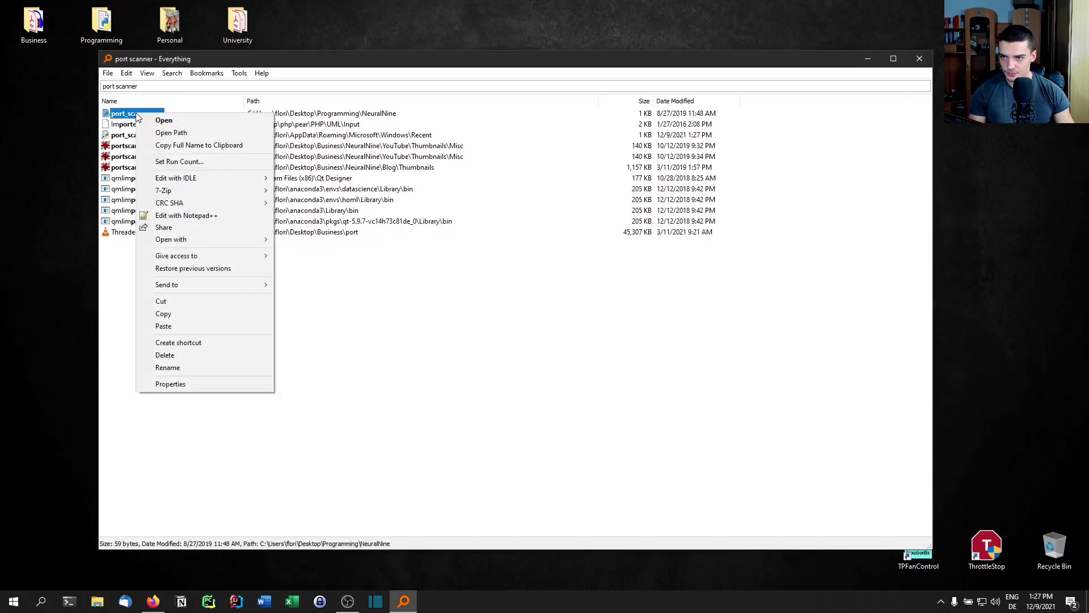
pyautogui.click(171, 134)
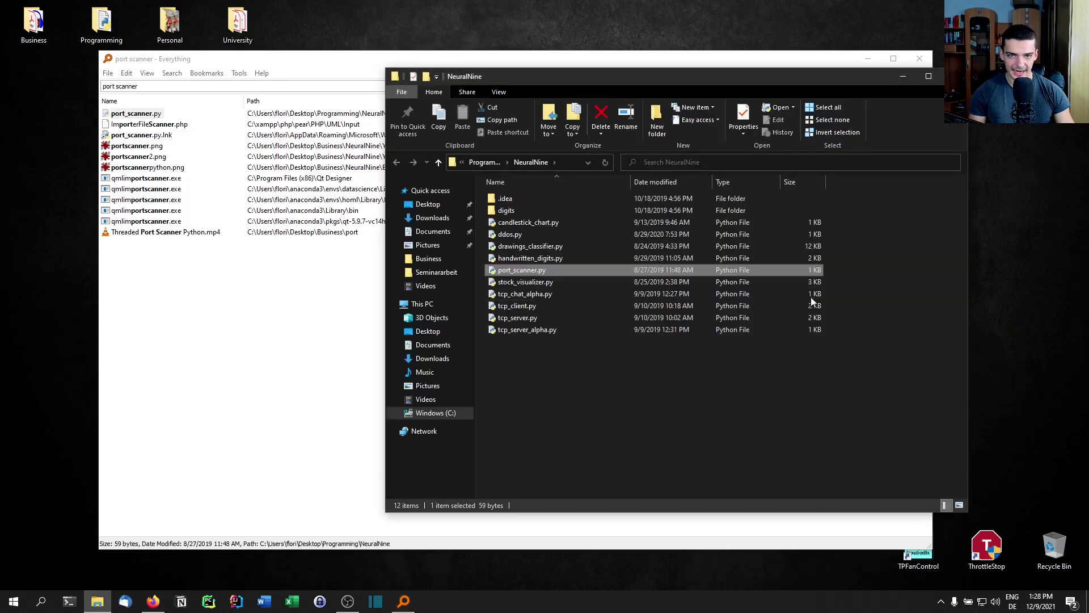
pyautogui.hotkey('alt', 'F4')
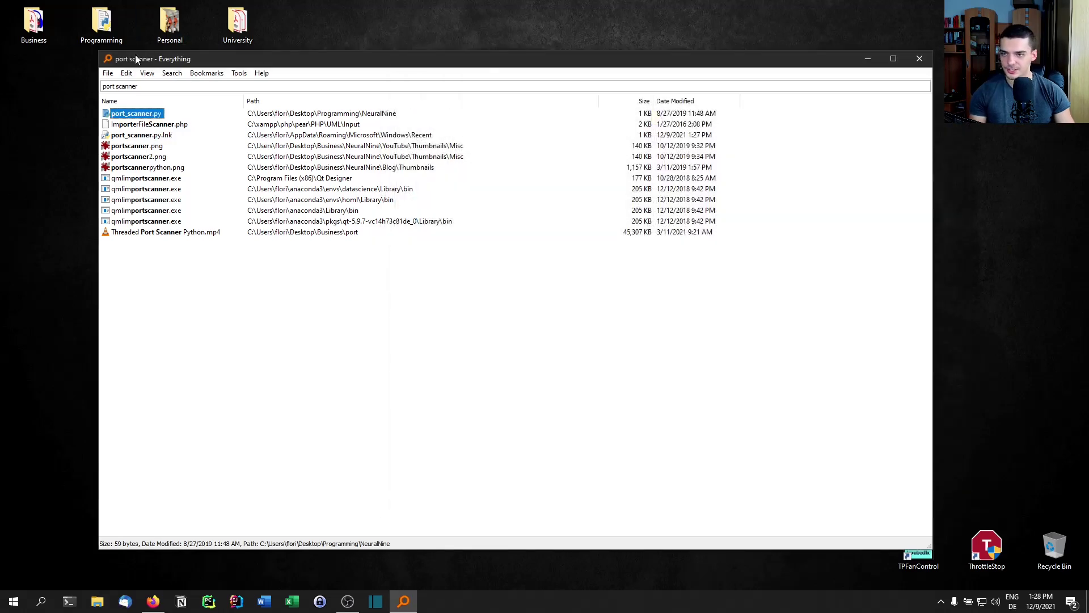